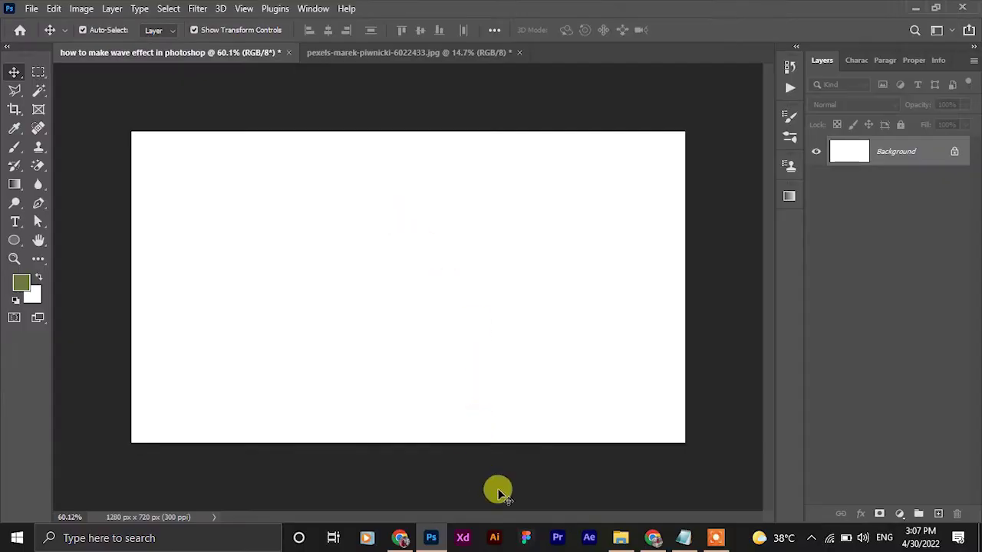
- Open road.jpg in Photoshop as a new document by dragging it from File Explorer
left_click(621, 537)
left_click_drag(346, 107, 602, 42)
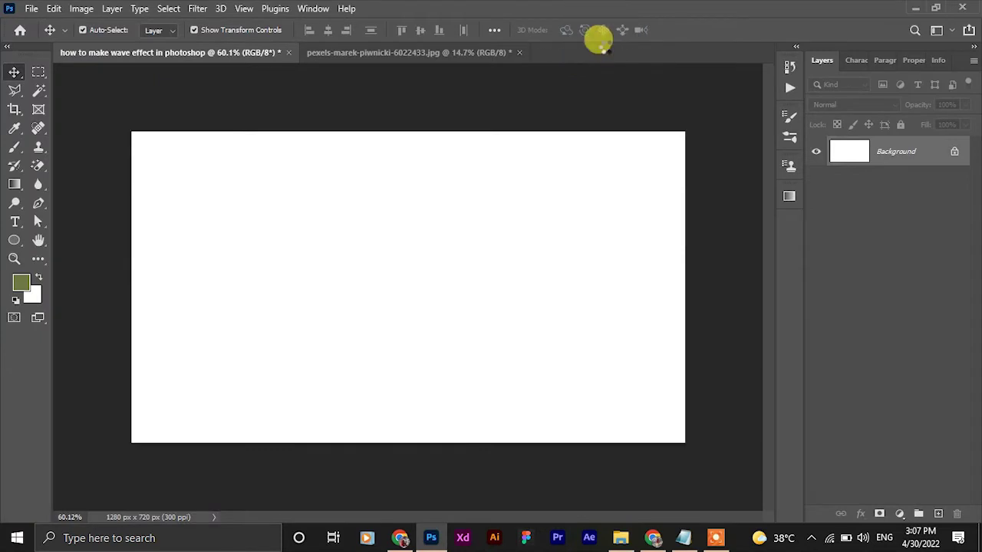
left_click_drag(605, 47, 605, 47)
- Unlock the Background layer so it becomes an editable Layer 0, and select it
left_click(953, 163)
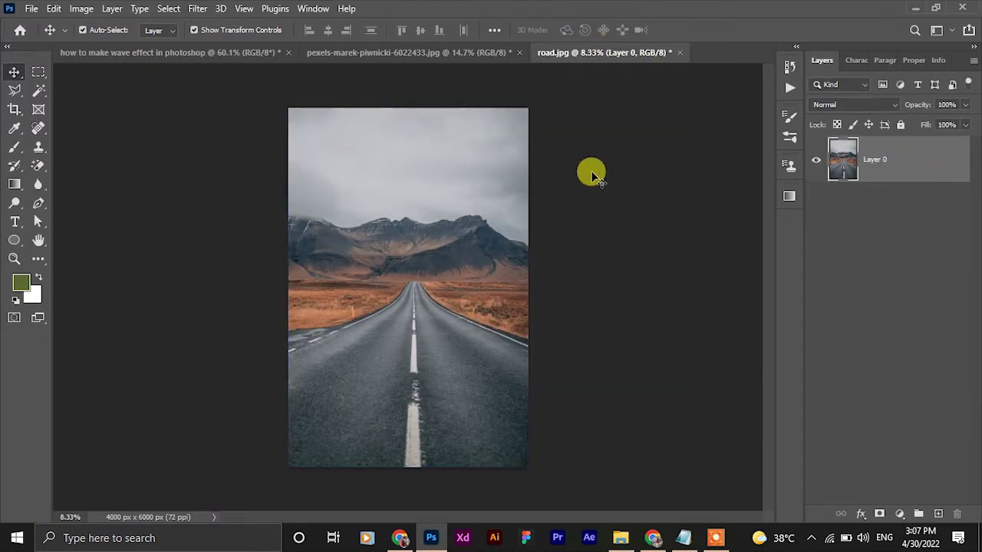
scroll(456, 258, "up", 2)
scroll(456, 260, "up", 2)
scroll(460, 276, "up", 3)
scroll(464, 288, "down", 3)
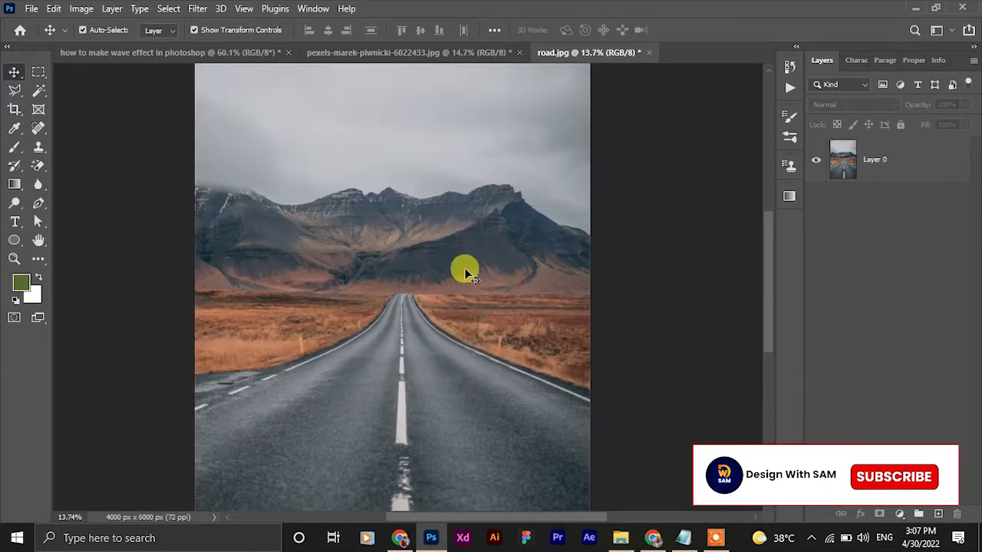
scroll(452, 283, "up", 1)
scroll(460, 276, "up", 2)
left_click(847, 166)
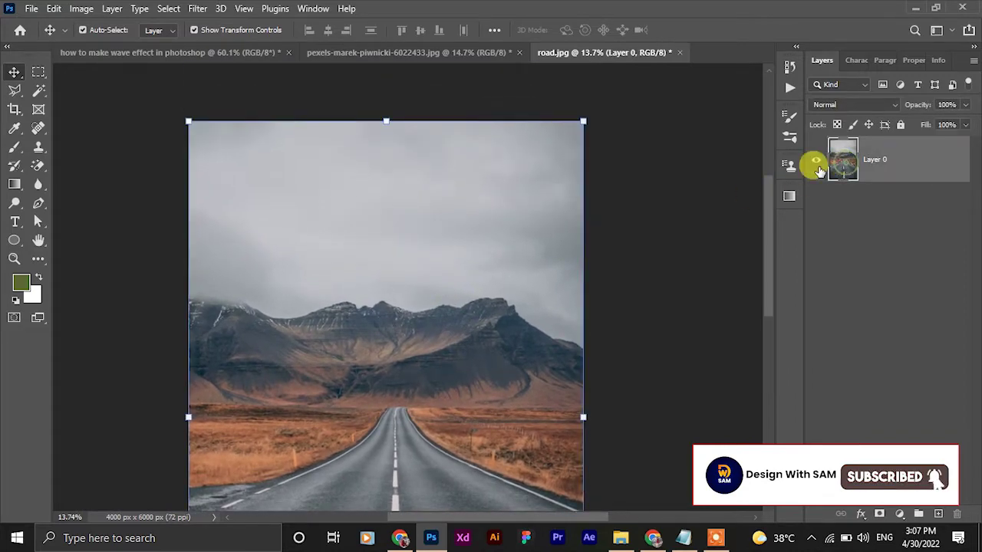
left_click(14, 89)
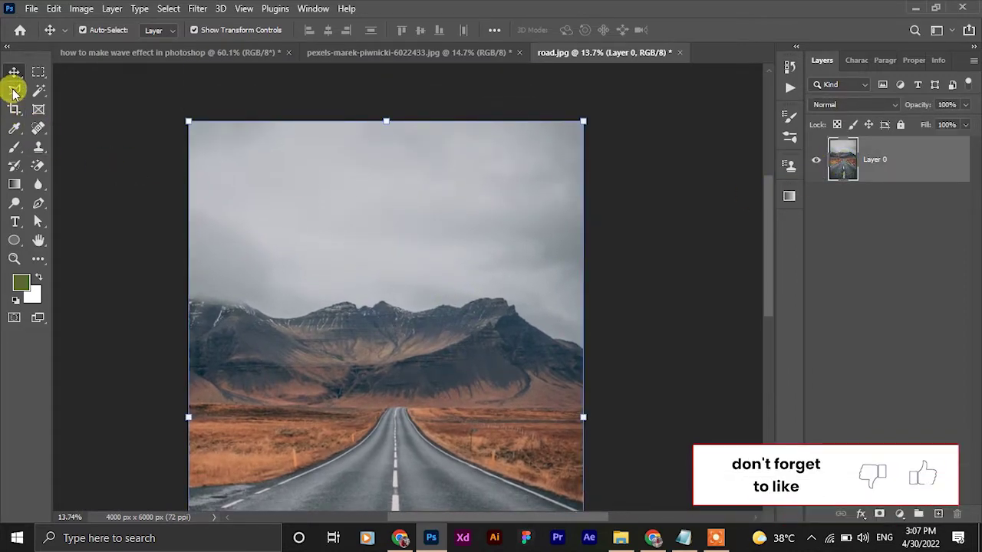
- Zoom in and lasso-trace the mountain ridgeline from the right edge to the central peak
scroll(536, 337, "up", 3)
scroll(575, 353, "up", 5)
scroll(576, 352, "up", 1)
scroll(596, 344, "up", 1)
mouse_move(613, 336)
left_mouse_down()
mouse_move(554, 307)
mouse_move(565, 306)
mouse_move(438, 267)
mouse_move(390, 234)
mouse_move(468, 278)
mouse_move(368, 215)
left_mouse_up()
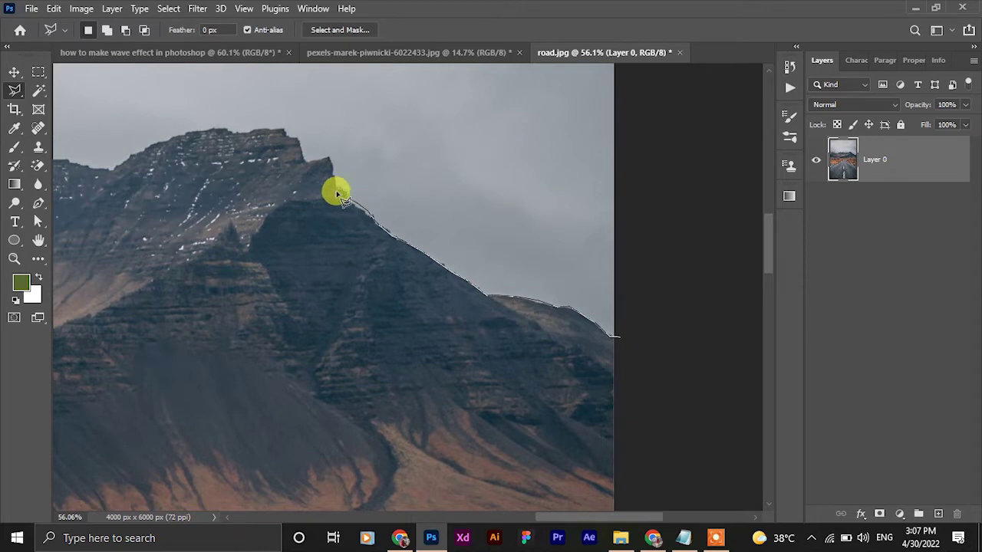
left_click_drag(337, 192, 367, 217)
mouse_move(355, 208)
left_mouse_down()
mouse_move(344, 186)
mouse_move(399, 256)
mouse_move(649, 409)
mouse_move(622, 369)
mouse_move(597, 356)
mouse_move(588, 299)
mouse_move(555, 308)
mouse_move(529, 265)
mouse_move(467, 247)
mouse_move(447, 255)
mouse_move(502, 276)
left_mouse_up()
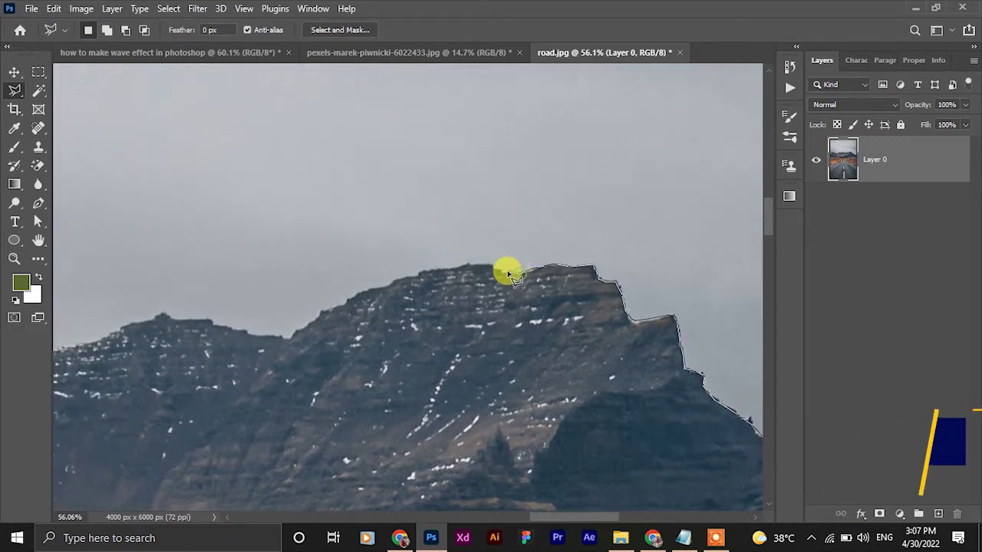
mouse_move(495, 270)
left_mouse_down()
mouse_move(479, 272)
mouse_move(597, 277)
left_mouse_up()
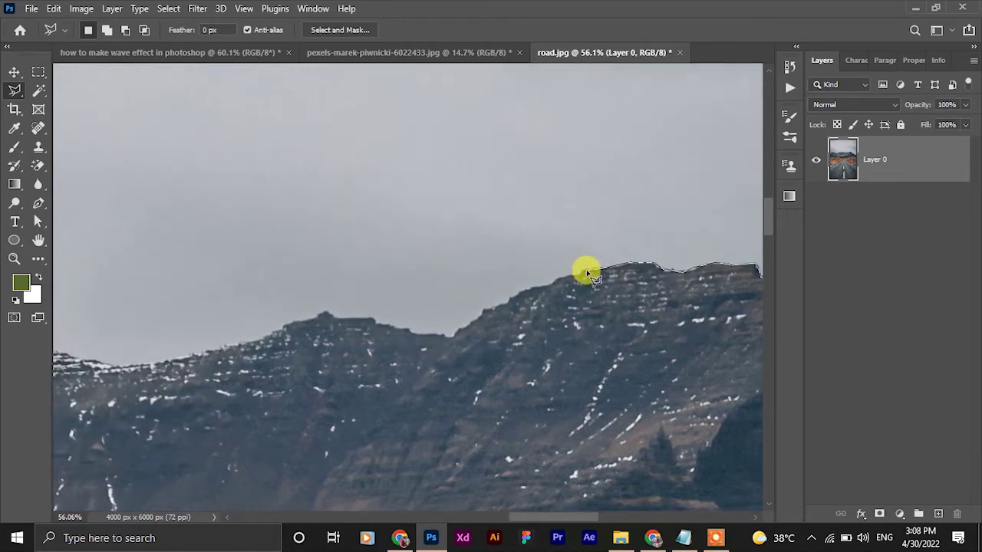
left_click_drag(582, 275, 569, 280)
mouse_move(549, 289)
left_mouse_down()
mouse_move(525, 285)
mouse_move(441, 338)
mouse_move(423, 325)
mouse_move(690, 279)
mouse_move(699, 287)
mouse_move(676, 290)
left_mouse_up()
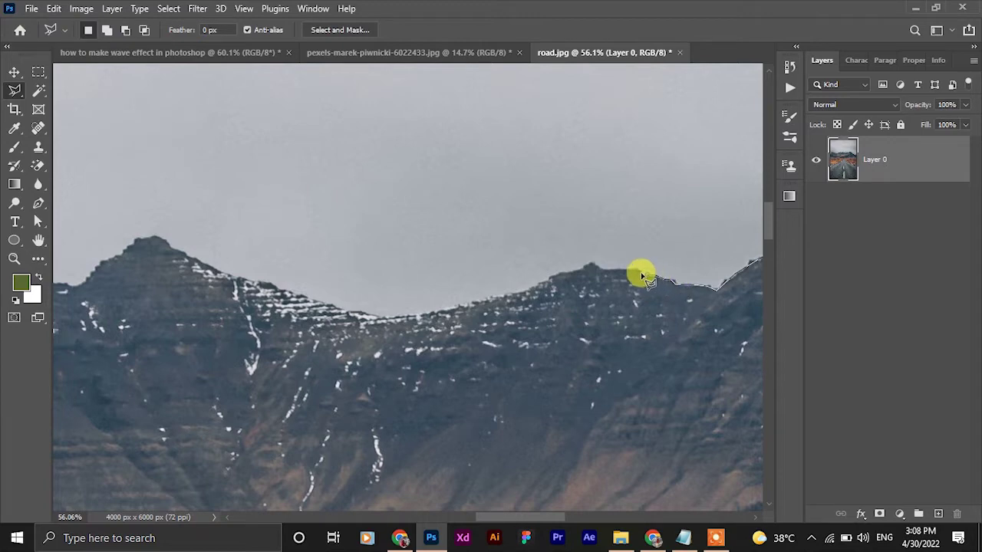
mouse_move(643, 274)
left_mouse_down()
mouse_move(585, 265)
mouse_move(547, 285)
mouse_move(532, 281)
mouse_move(631, 287)
mouse_move(533, 274)
mouse_move(603, 279)
mouse_move(509, 305)
mouse_move(394, 274)
mouse_move(330, 242)
left_mouse_up()
- Continue the lasso outline down-left along the ridge toward the photo's left edge
left_click_drag(405, 241, 609, 235)
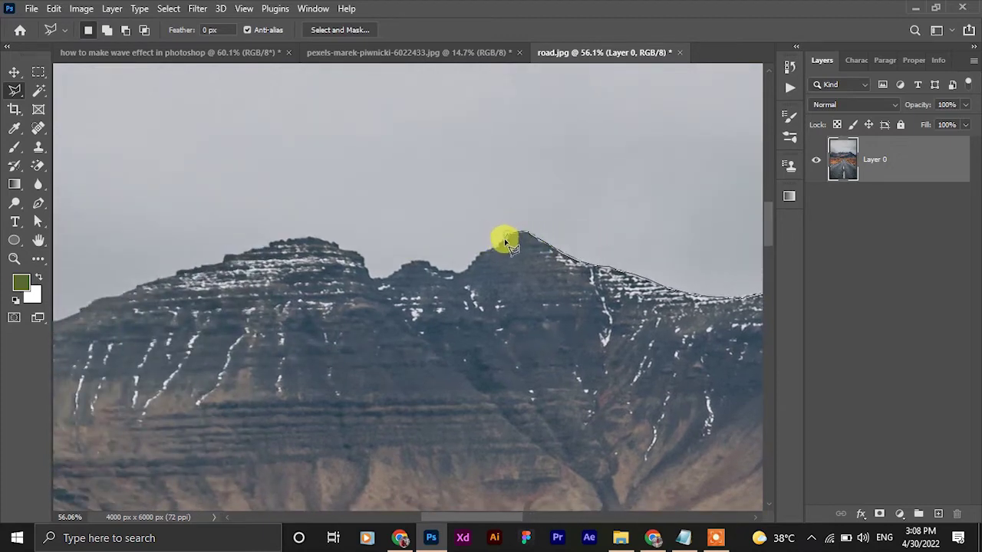
left_click_drag(497, 248, 446, 274)
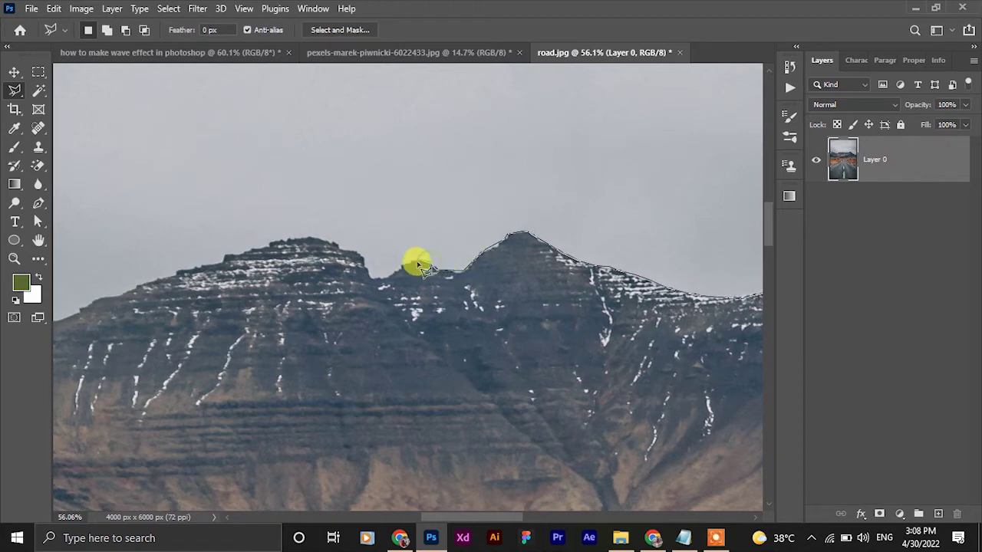
left_click_drag(395, 284, 583, 290)
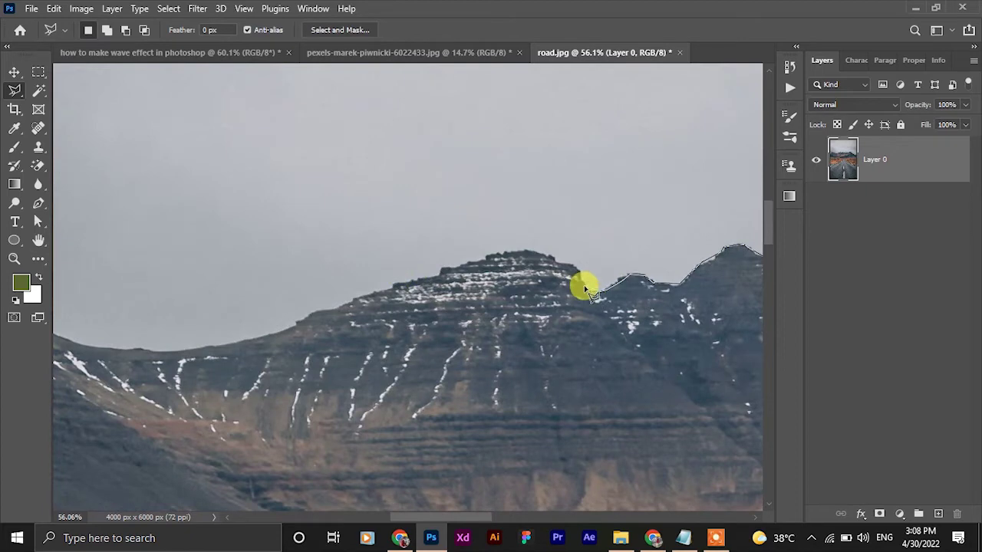
mouse_move(569, 270)
left_mouse_down()
mouse_move(488, 261)
mouse_move(683, 215)
mouse_move(599, 226)
left_mouse_up()
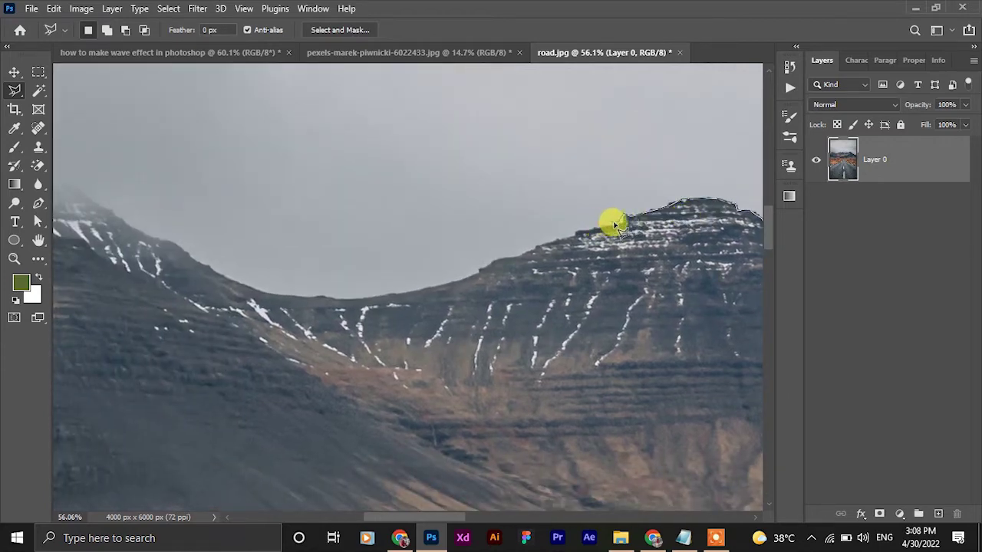
mouse_move(621, 227)
left_mouse_down()
mouse_move(574, 230)
mouse_move(507, 262)
mouse_move(570, 243)
mouse_move(569, 283)
mouse_move(493, 302)
mouse_move(443, 302)
mouse_move(362, 263)
mouse_move(561, 285)
mouse_move(517, 287)
mouse_move(479, 270)
mouse_move(332, 258)
mouse_move(276, 241)
mouse_move(337, 272)
left_mouse_up()
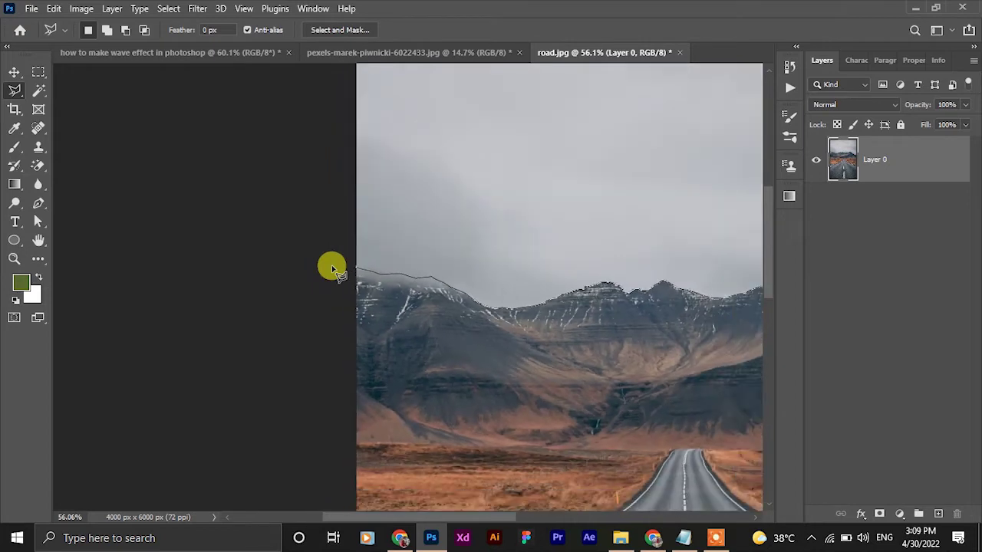
scroll(335, 153, "up", 3)
- Close the outline around the grey sky and copy it onto a new Layer 1
left_click(295, 267)
left_click(318, 160)
key("ctrl+minus")
key("ctrl+minus")
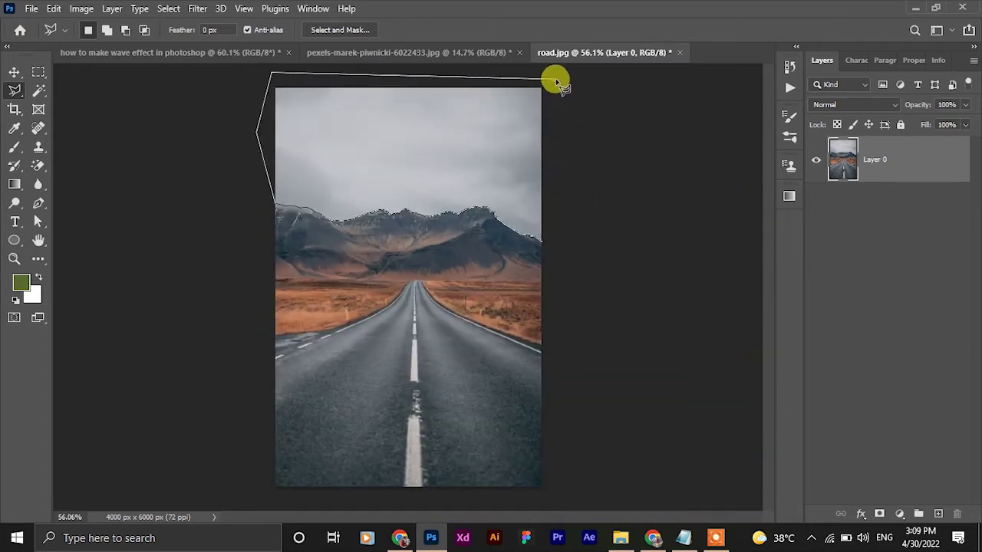
left_click(555, 80)
double_click(544, 245)
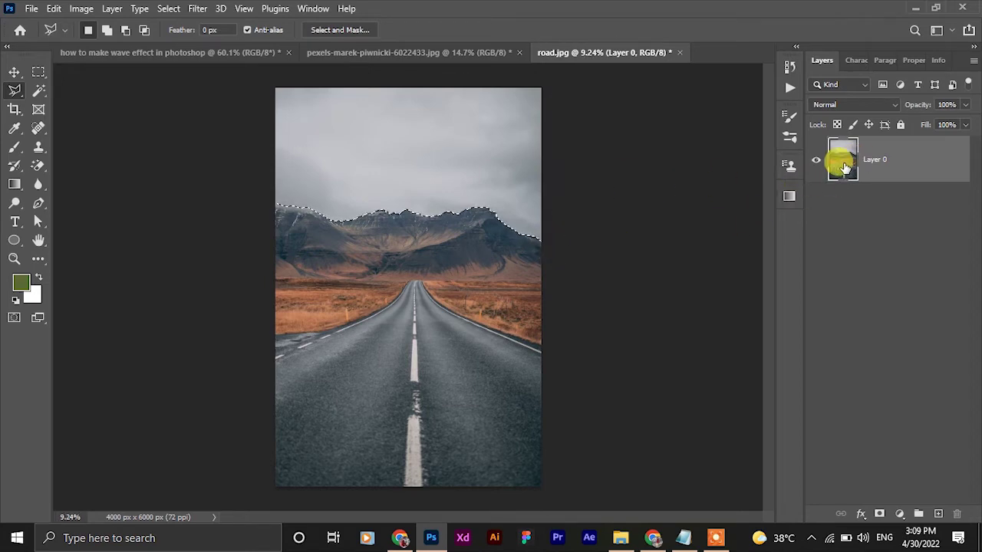
key("ctrl+j")
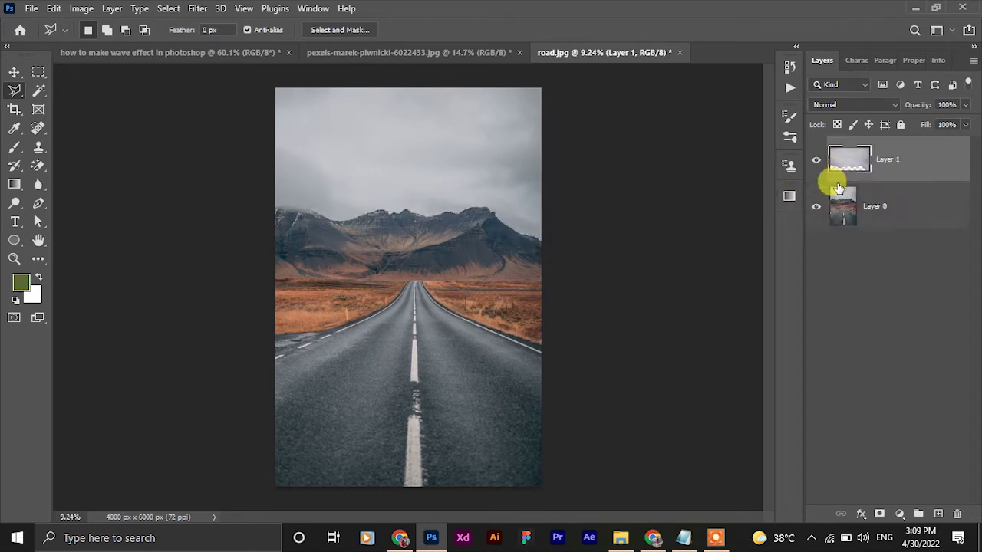
- Bring the orange sky layer from the sunset mountain document into the road document
left_click(816, 206)
left_click(816, 206)
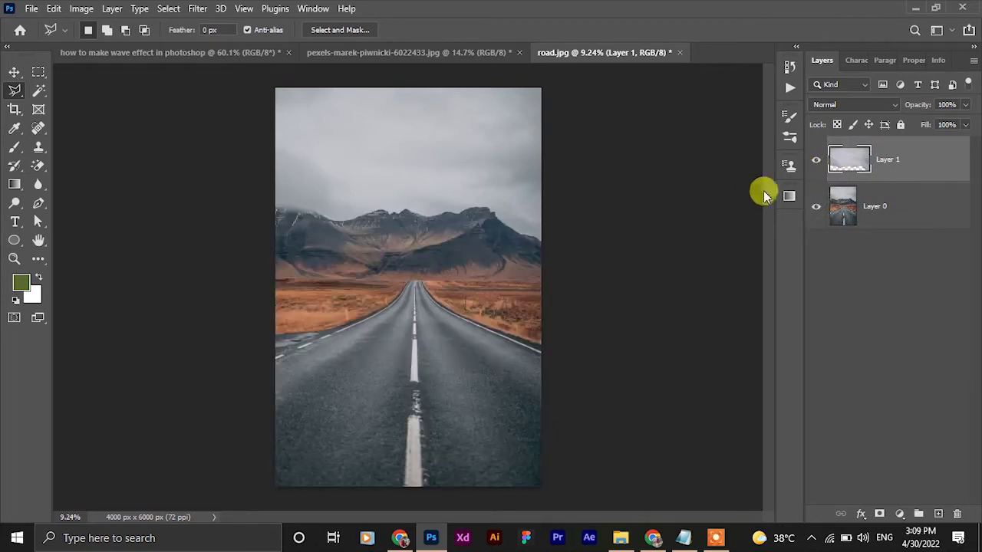
left_click(486, 52)
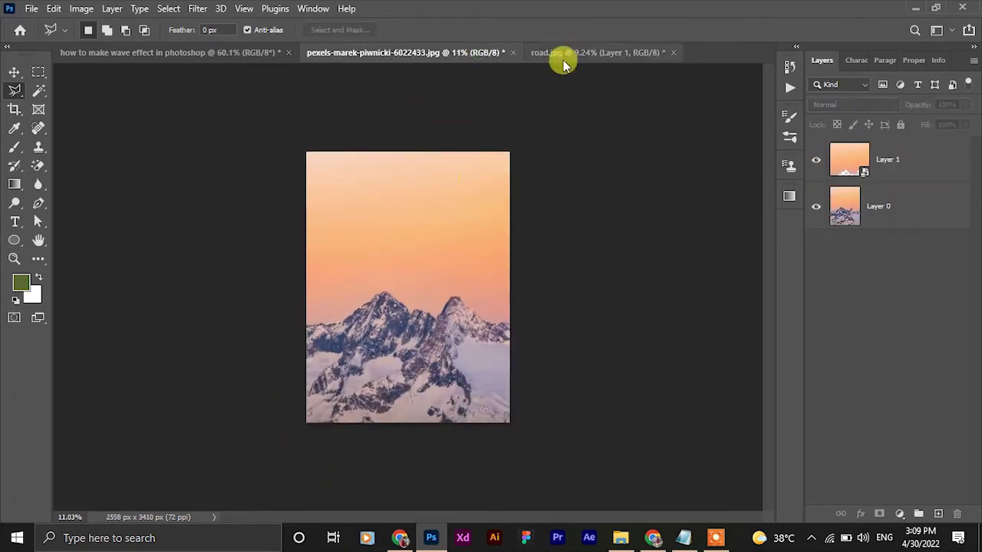
left_click(563, 53)
key("v")
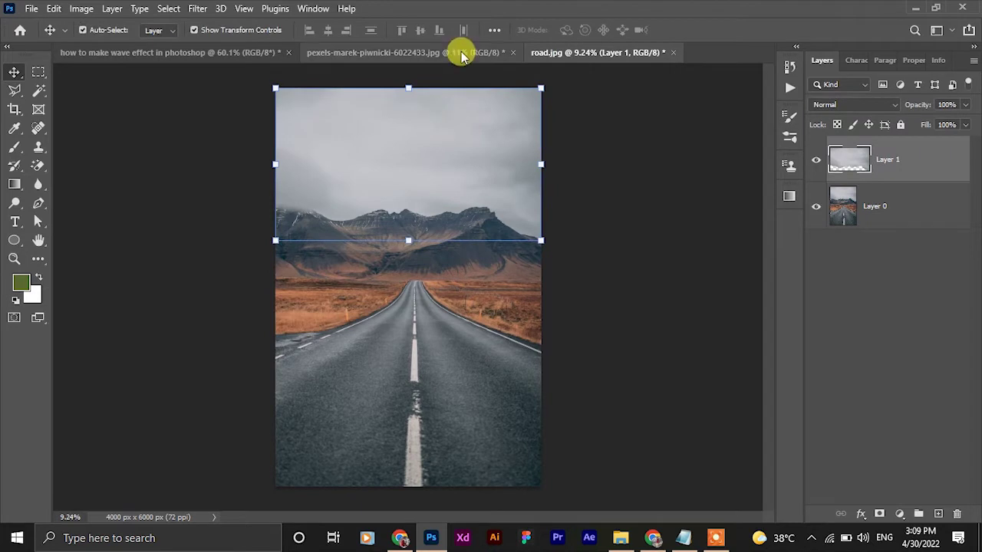
left_click(463, 52)
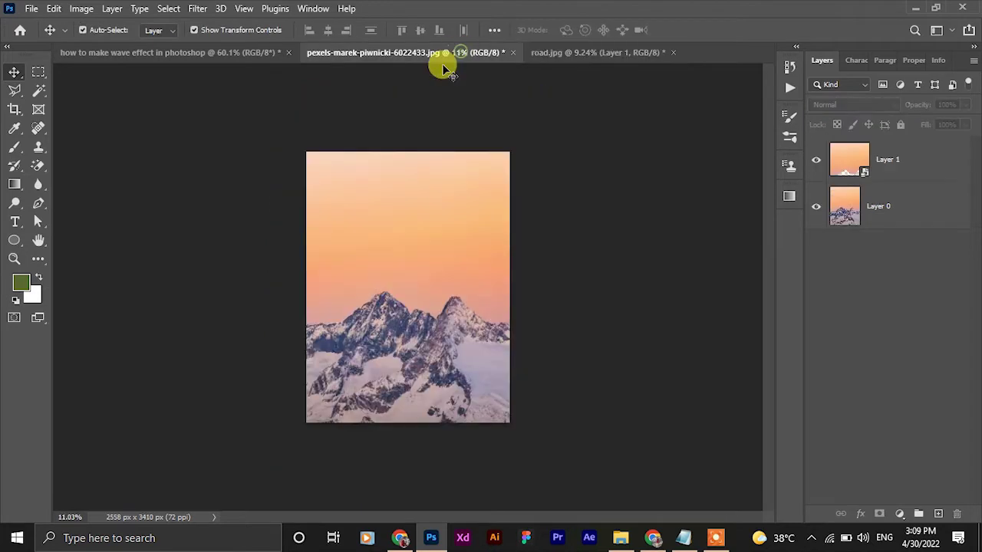
left_click(848, 207)
left_click_drag(445, 356, 438, 387)
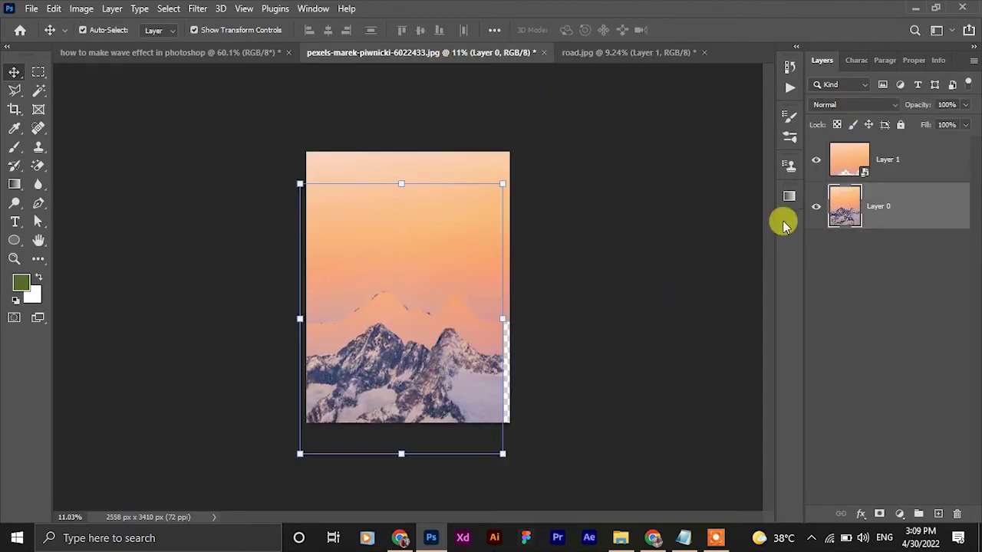
left_click(815, 206)
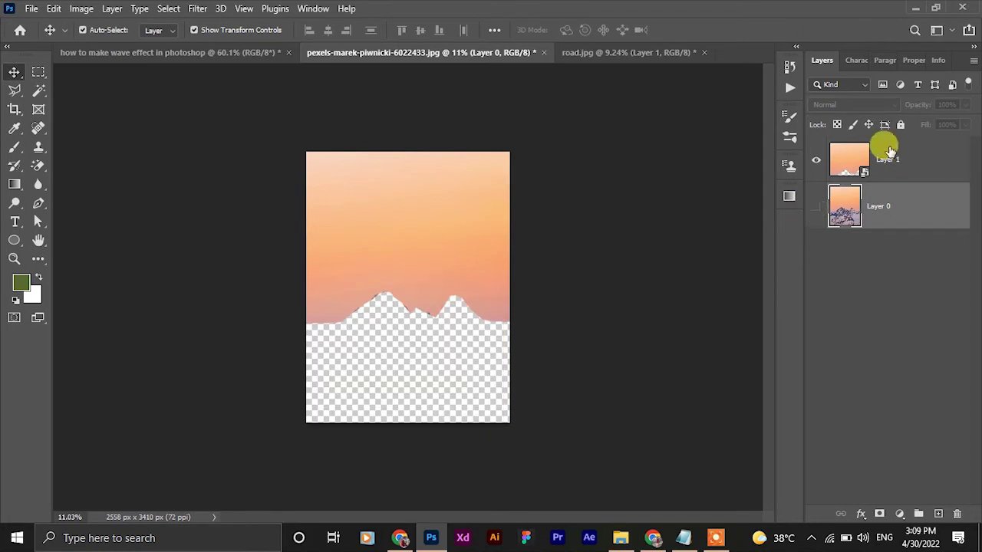
left_click(859, 158)
mouse_move(846, 169)
left_mouse_down()
mouse_move(440, 125)
mouse_move(396, 130)
left_mouse_up()
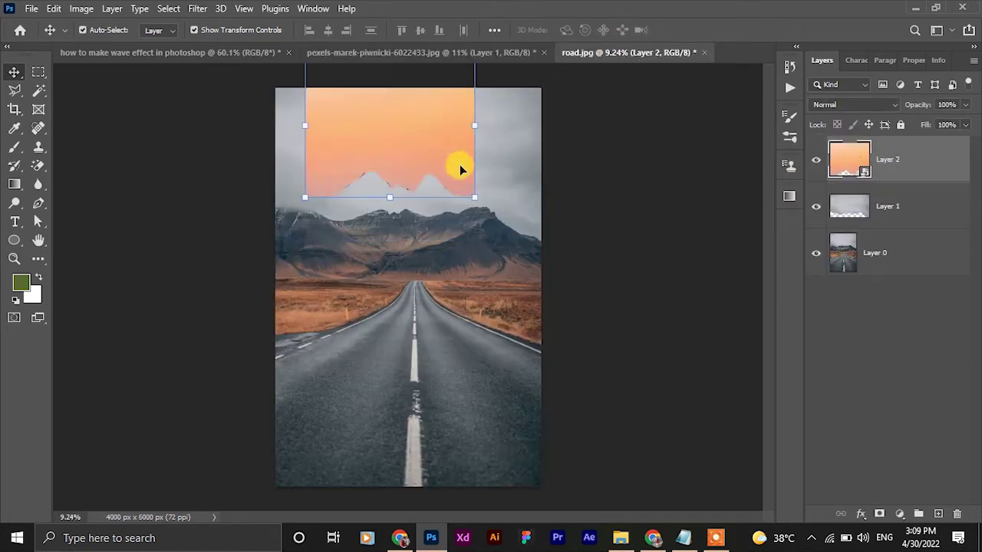
- Scale the sunset sky to 177%, clip it to Layer 1, and shift it down behind the mountains
left_click(624, 280)
scroll(483, 263, "down", 2)
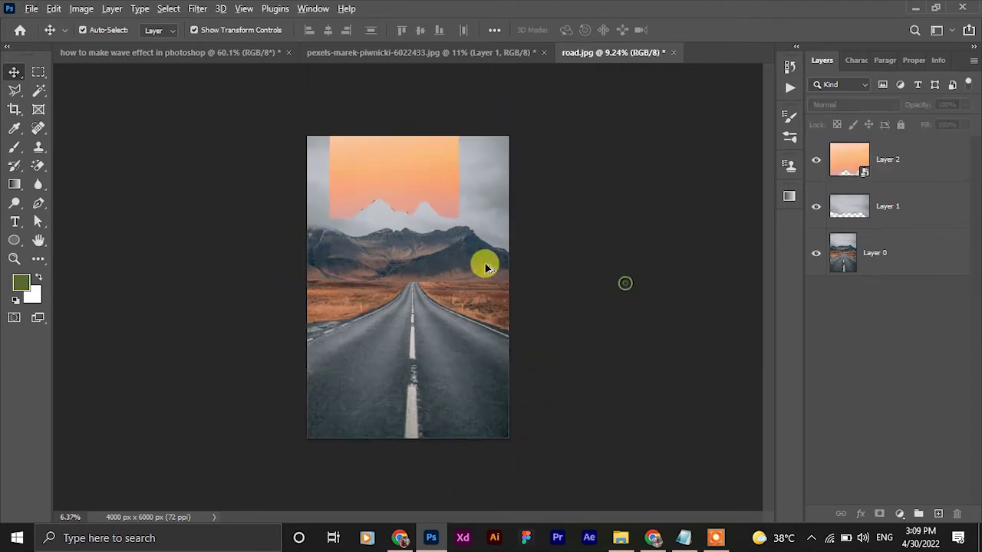
key("ctrl+t")
mouse_move(452, 176)
left_mouse_down()
mouse_move(479, 200)
mouse_move(527, 181)
left_mouse_up()
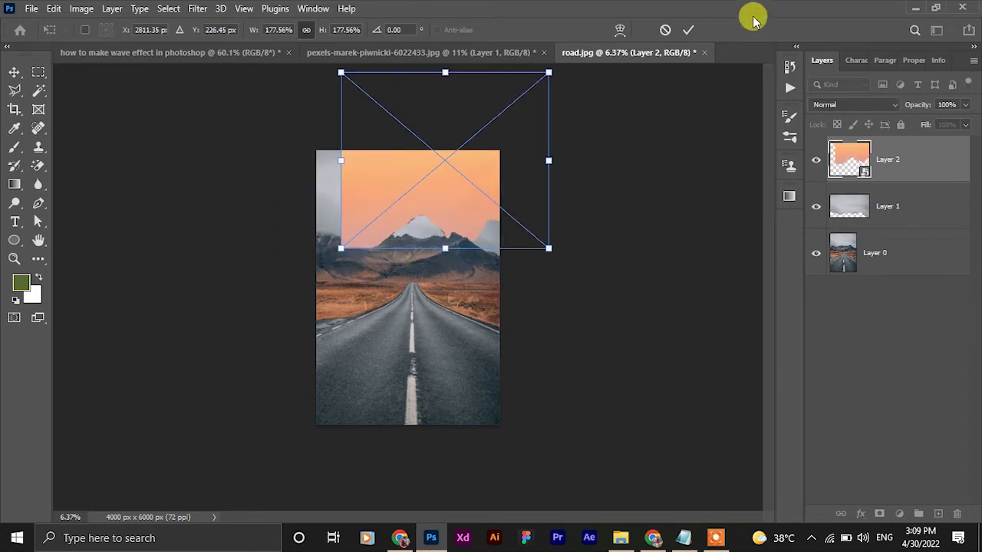
key("ctrl+z")
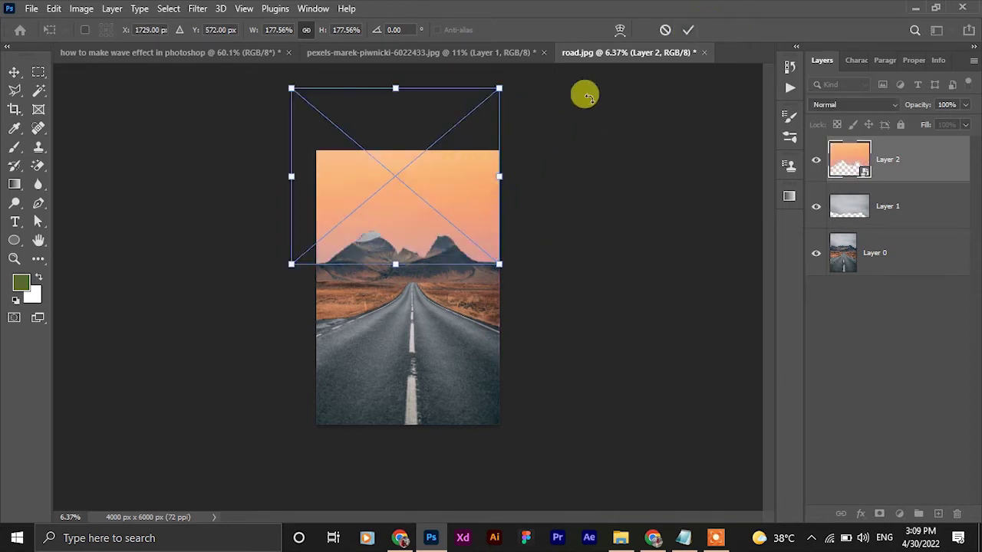
left_click(687, 30)
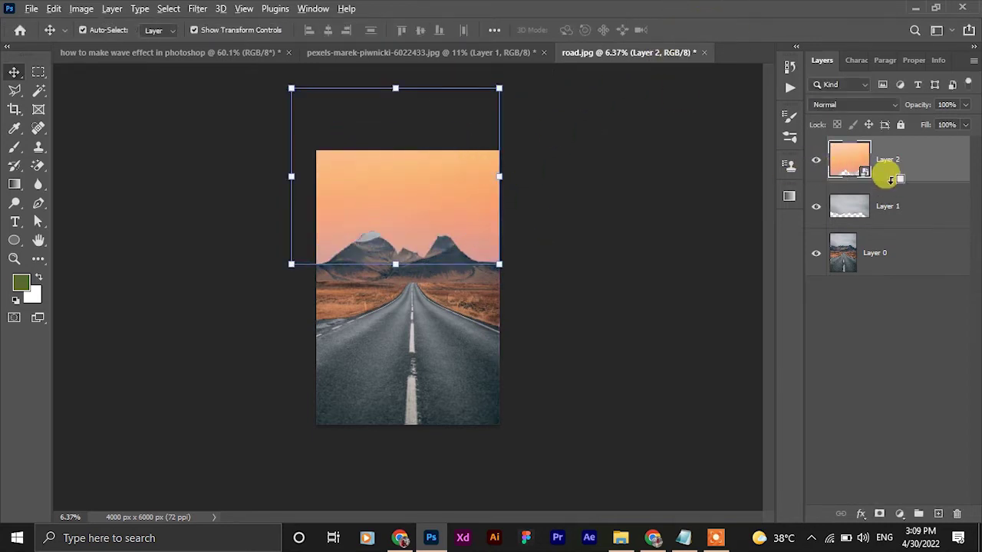
left_click(886, 180, "alt")
left_click_drag(429, 201, 427, 208)
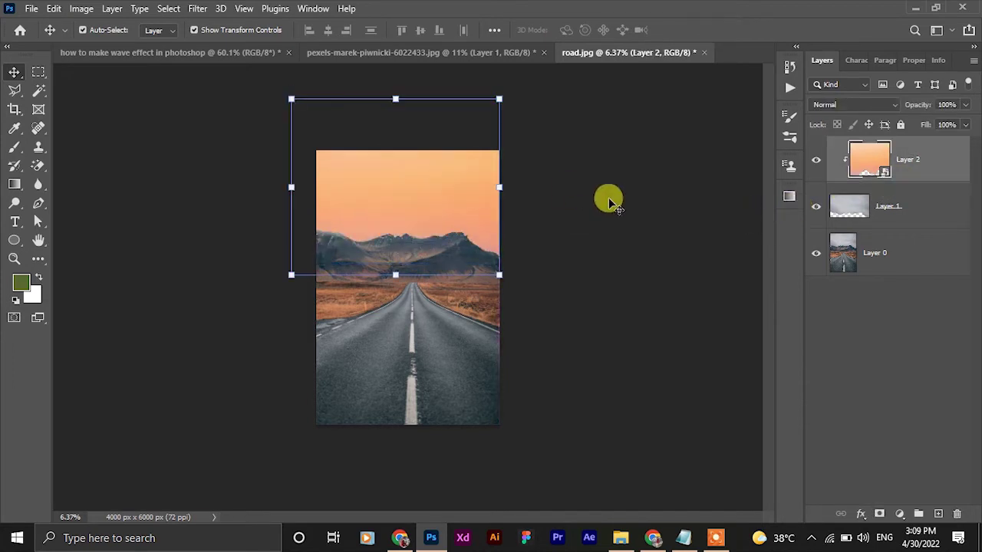
scroll(414, 230, "up", 5)
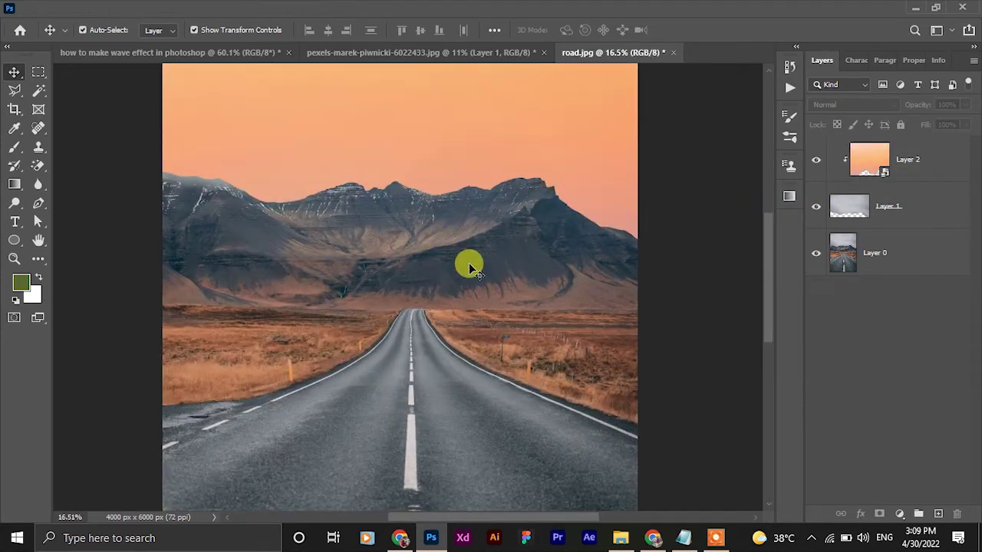
scroll(469, 267, "down", 4)
scroll(466, 263, "down", 1)
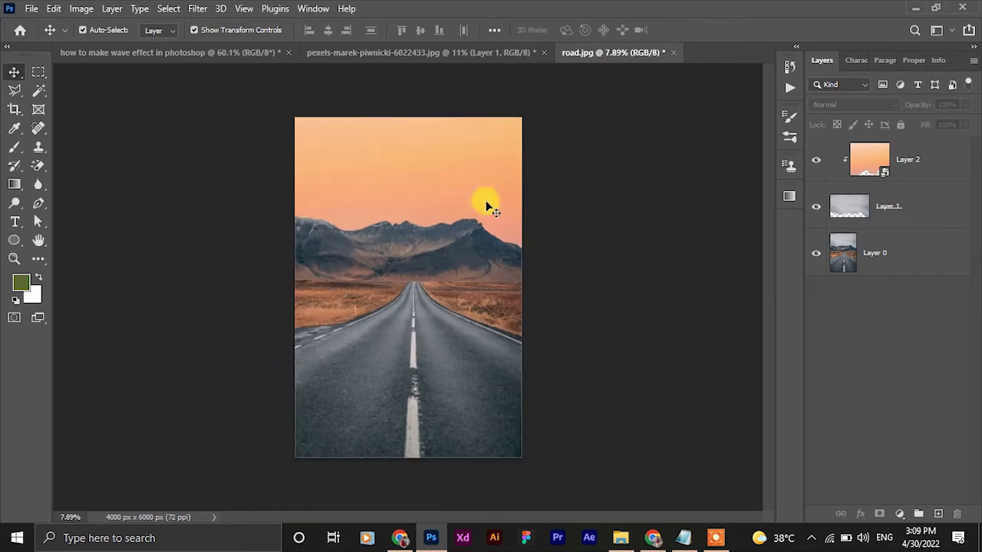
- Place water.jpg as a new layer, scaled to about 83.31% and positioned over the road
left_click(622, 536)
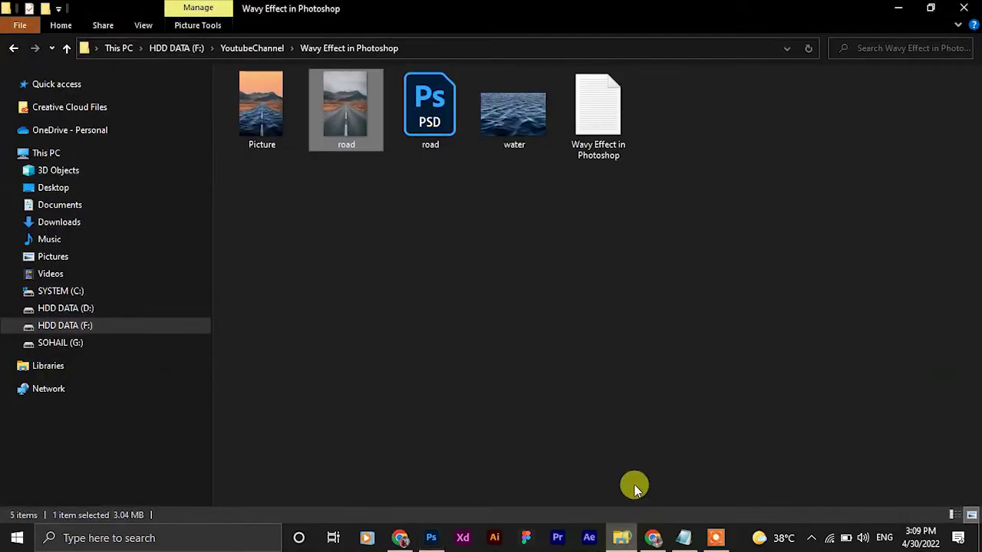
left_click_drag(512, 115, 489, 274)
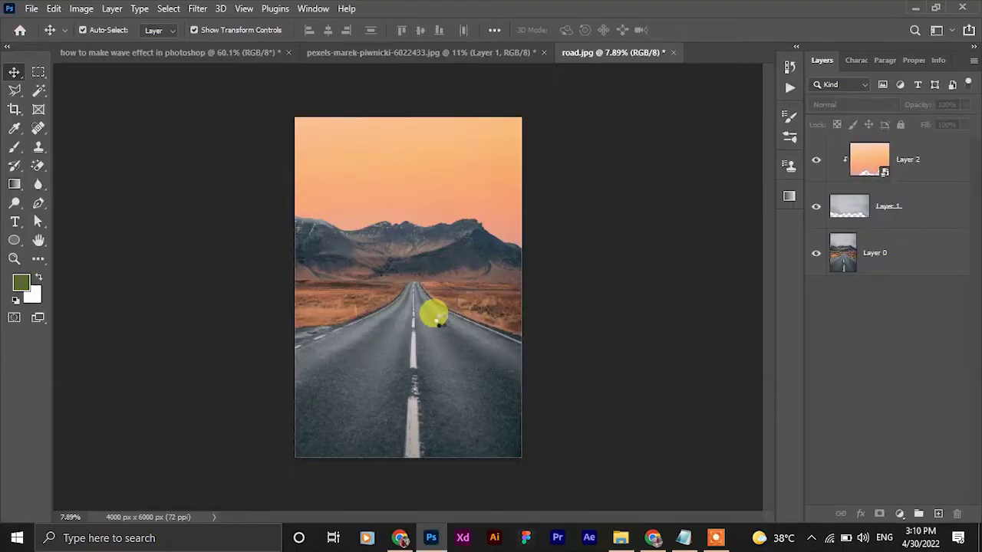
left_click_drag(435, 315, 445, 317)
mouse_move(521, 288)
left_mouse_down()
mouse_move(536, 299)
mouse_move(524, 294)
left_mouse_up()
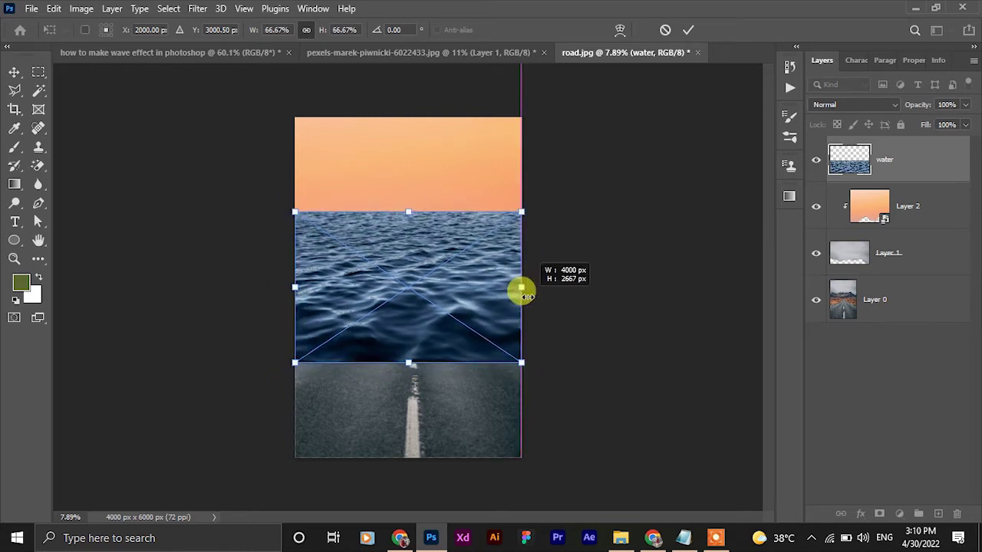
left_click_drag(466, 313, 466, 376)
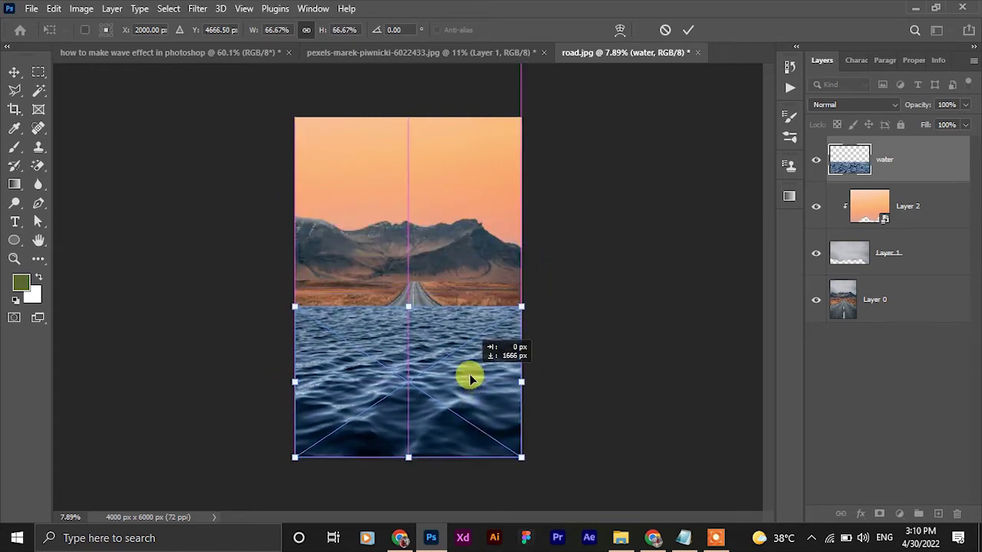
left_click_drag(403, 305, 401, 286)
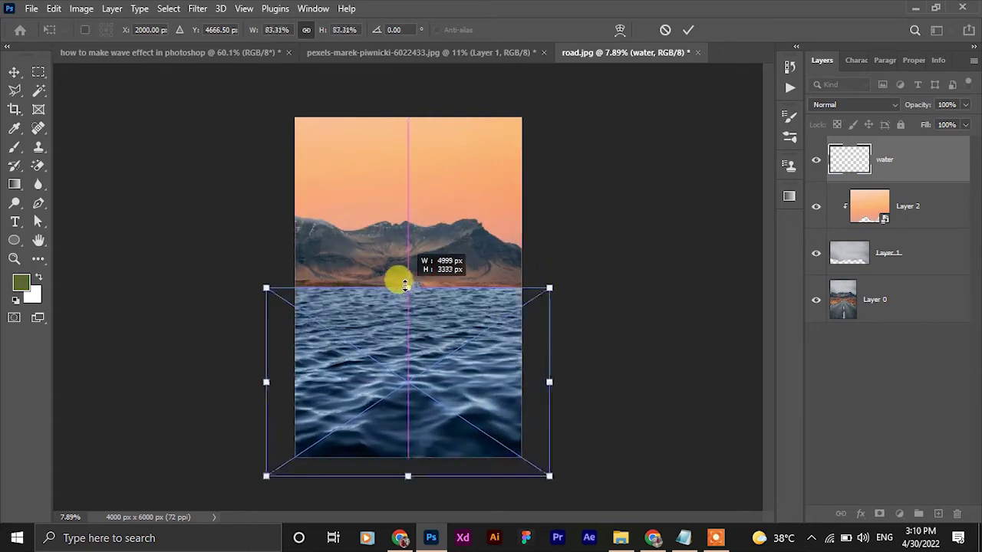
left_click_drag(424, 326, 421, 312)
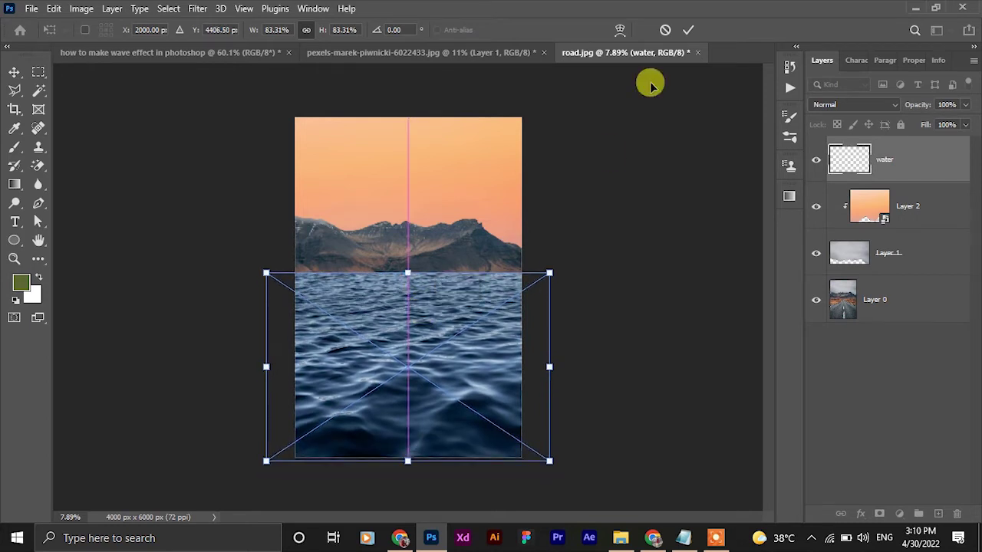
left_click(687, 32)
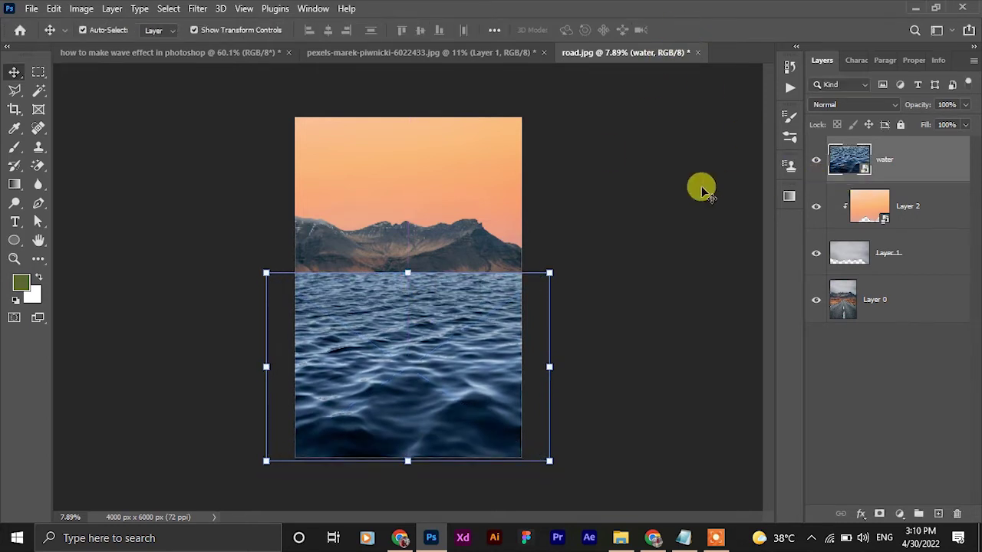
- Move the water layer below Layer 1, set it to Overlay, and add a layer mask
left_click_drag(875, 157, 879, 270)
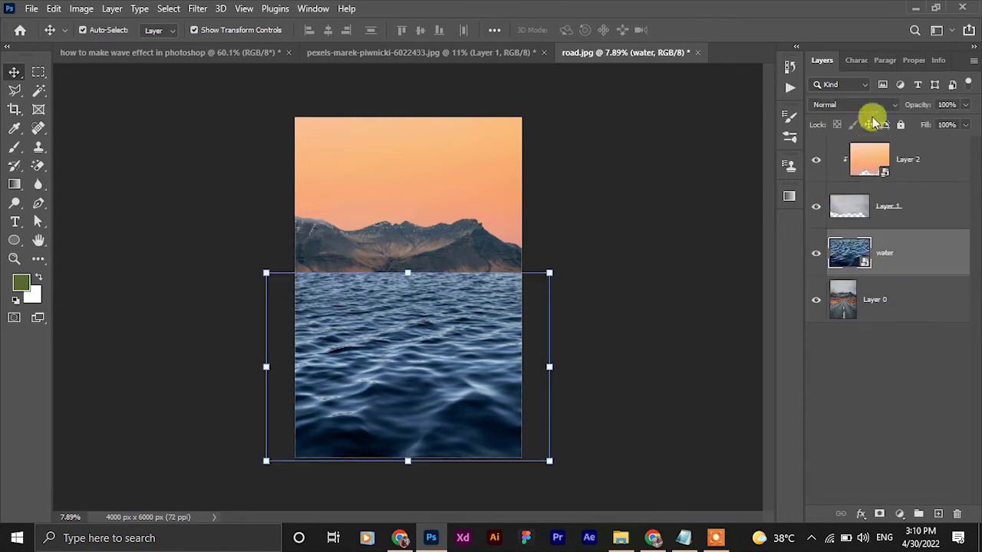
left_click(895, 106)
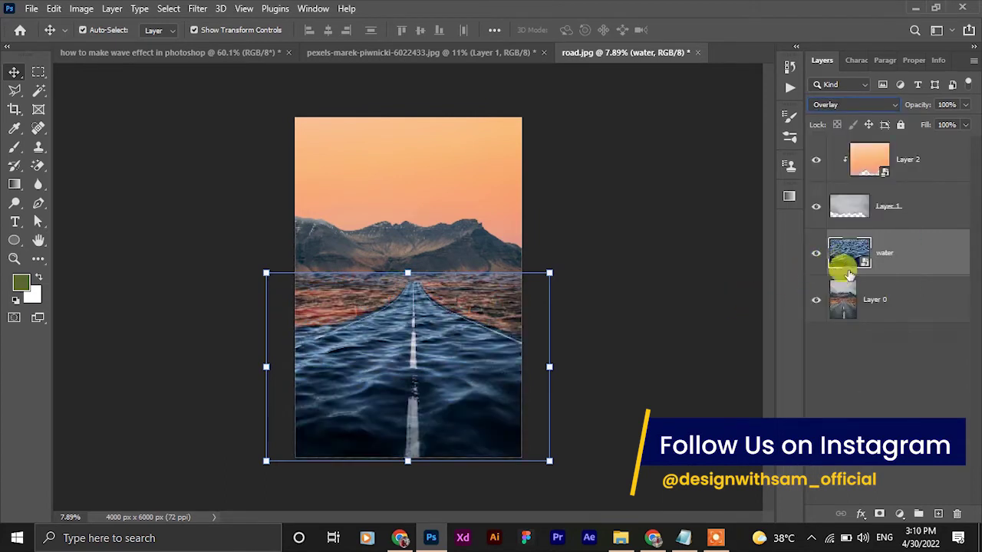
left_click(878, 513)
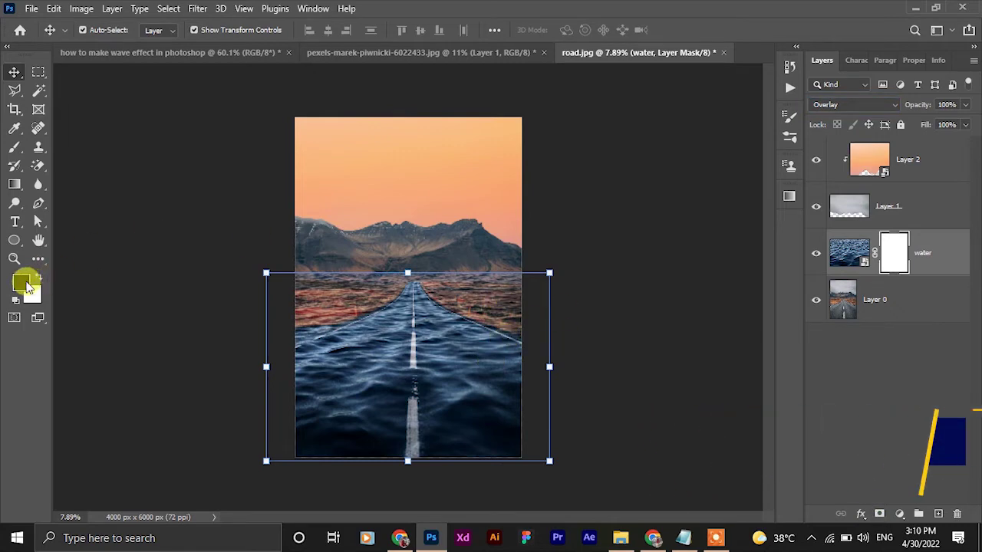
- Paint black on the water mask with the Brush to hide waves along the horizon
left_click(13, 151)
left_click(23, 284)
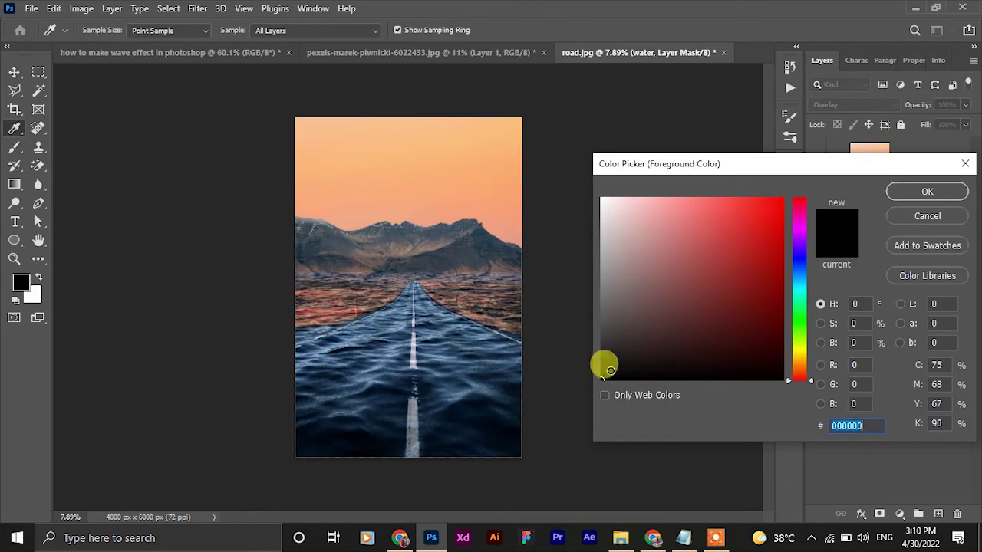
left_click(924, 192)
scroll(478, 306, "up", 3)
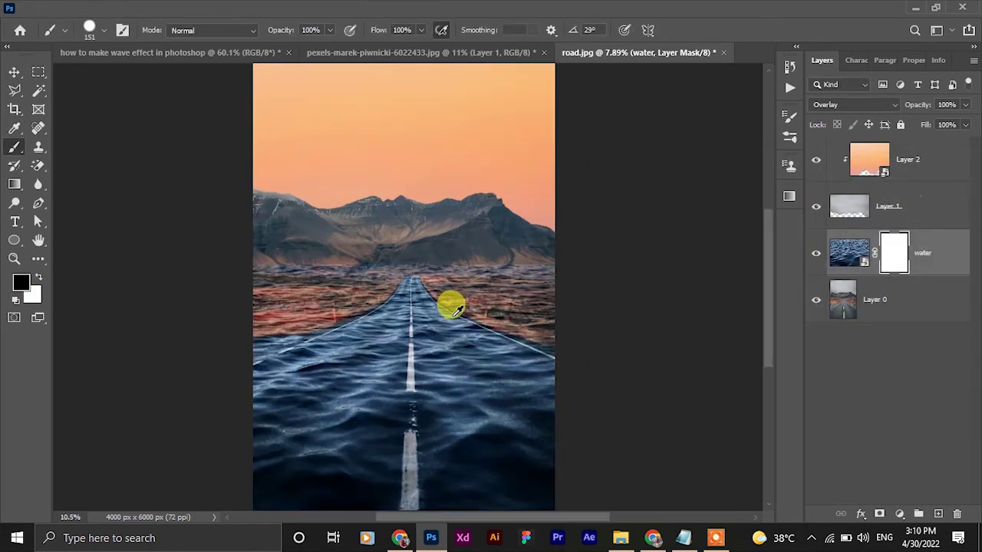
left_click_drag(504, 235, 422, 238)
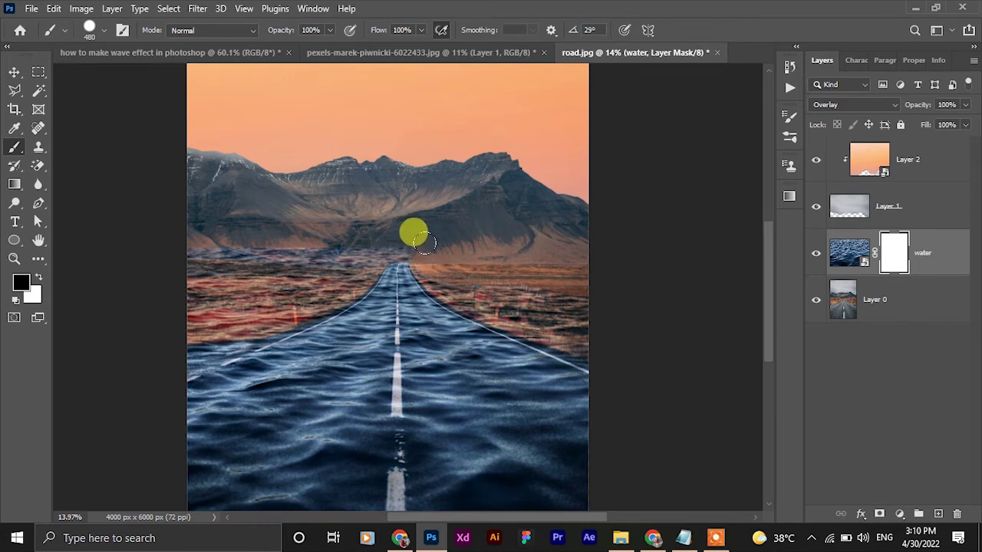
left_click_drag(439, 259, 509, 274)
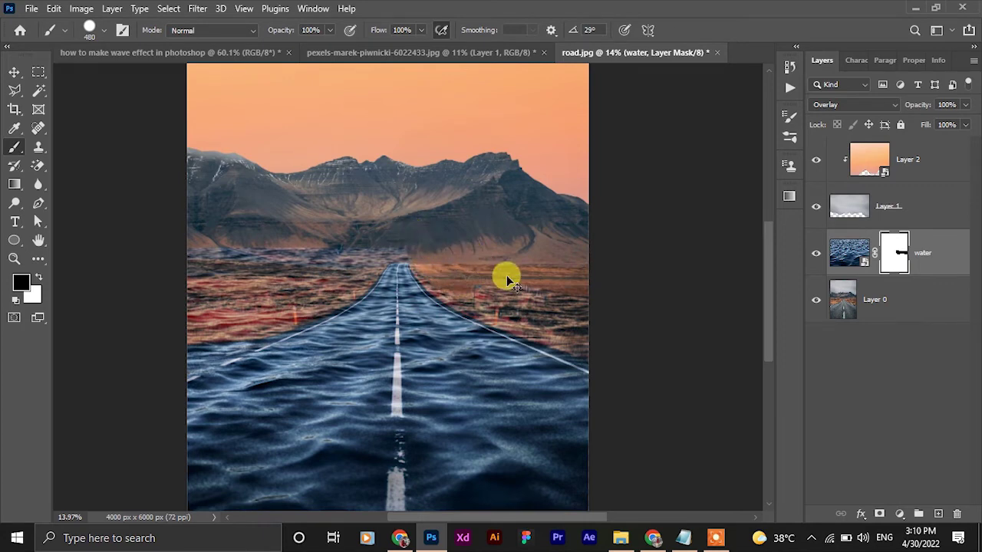
- Mask out the water over the land on both sides of the road
left_click(844, 300, "ctrl")
left_click_drag(520, 264, 410, 246)
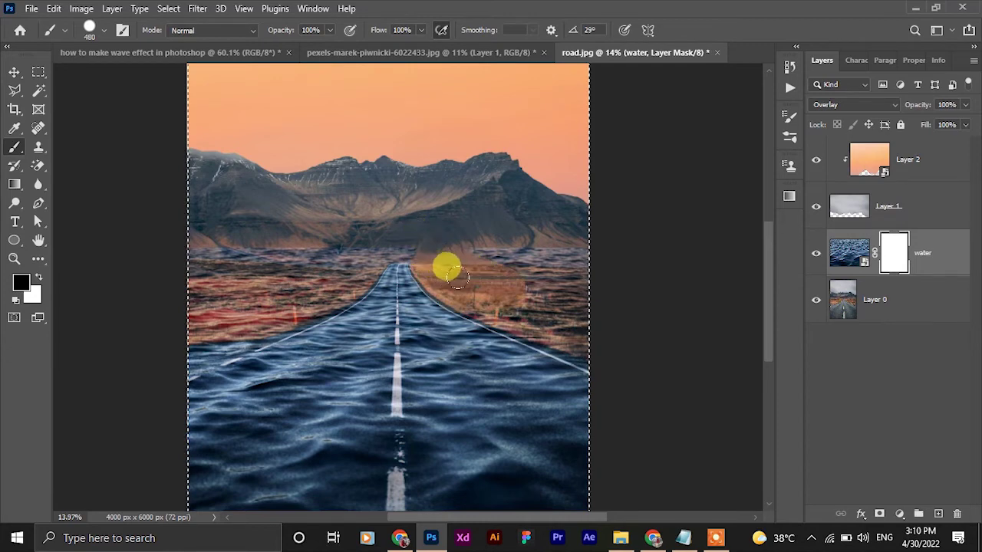
key("ctrl+z")
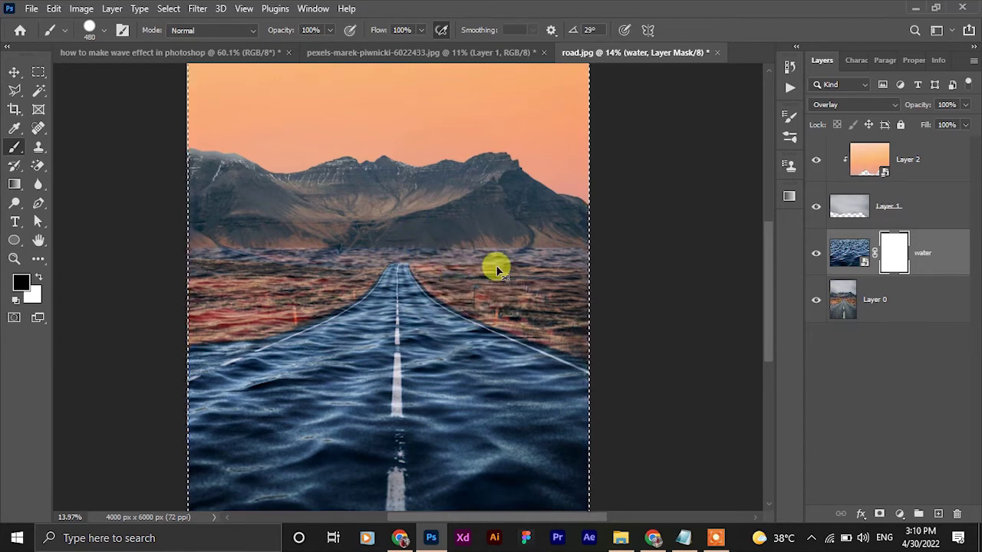
mouse_move(471, 234)
left_mouse_down()
mouse_move(515, 250)
mouse_move(569, 237)
mouse_move(565, 292)
mouse_move(424, 240)
left_mouse_up()
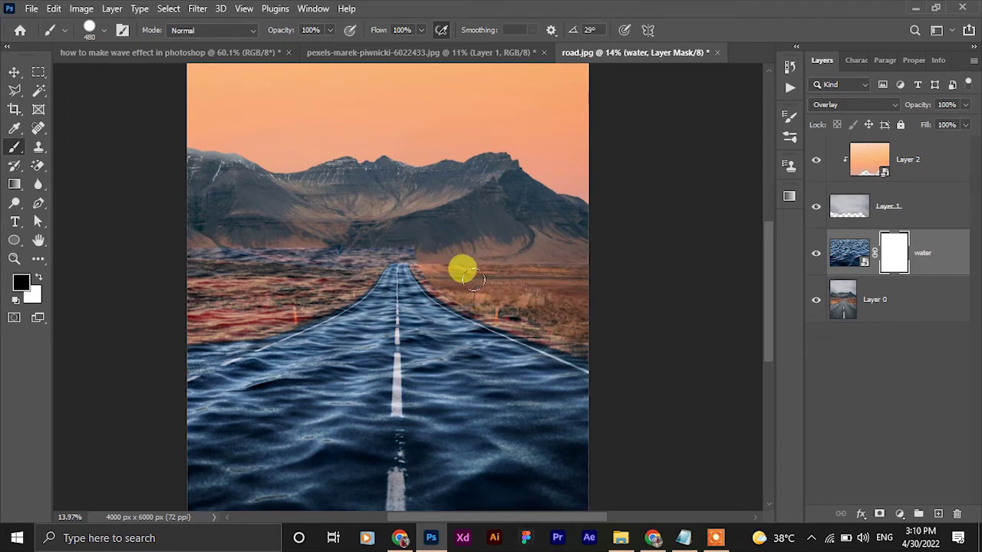
mouse_move(497, 292)
left_mouse_down()
mouse_move(522, 291)
mouse_move(575, 318)
left_mouse_up()
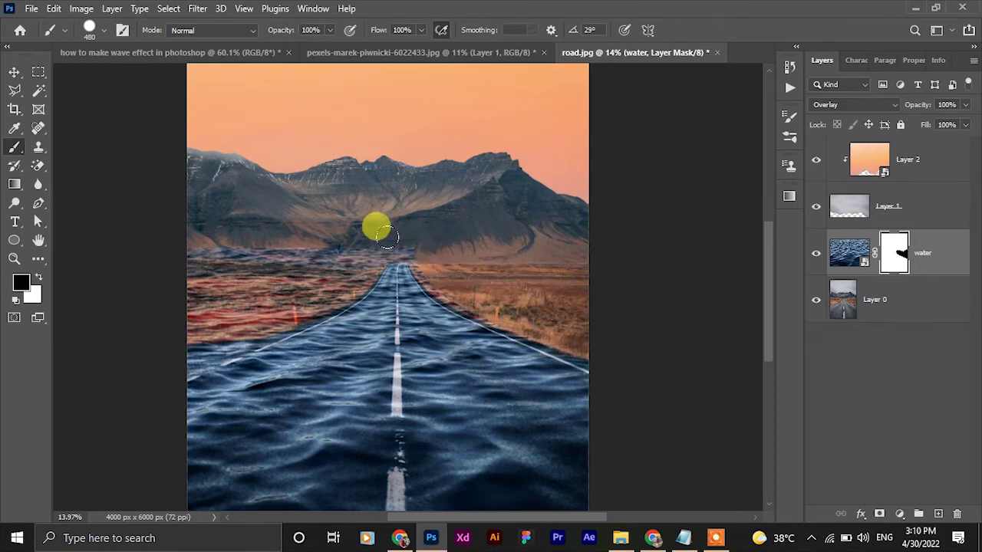
mouse_move(395, 220)
left_mouse_down()
mouse_move(355, 216)
mouse_move(164, 245)
mouse_move(281, 245)
mouse_move(314, 256)
mouse_move(250, 282)
mouse_move(228, 274)
mouse_move(149, 285)
mouse_move(244, 260)
mouse_move(177, 314)
mouse_move(263, 286)
mouse_move(342, 225)
mouse_move(236, 291)
left_mouse_up()
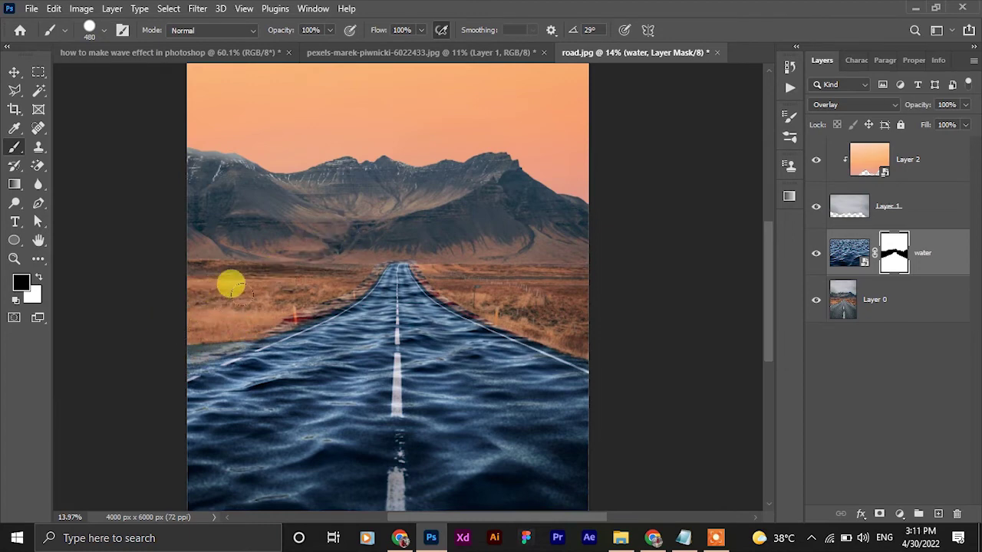
- With a smaller brush, mask out leftover waves from the grass along the left road edge
scroll(330, 259, "up", 3)
scroll(414, 253, "up", 2)
left_click_drag(477, 236, 500, 227)
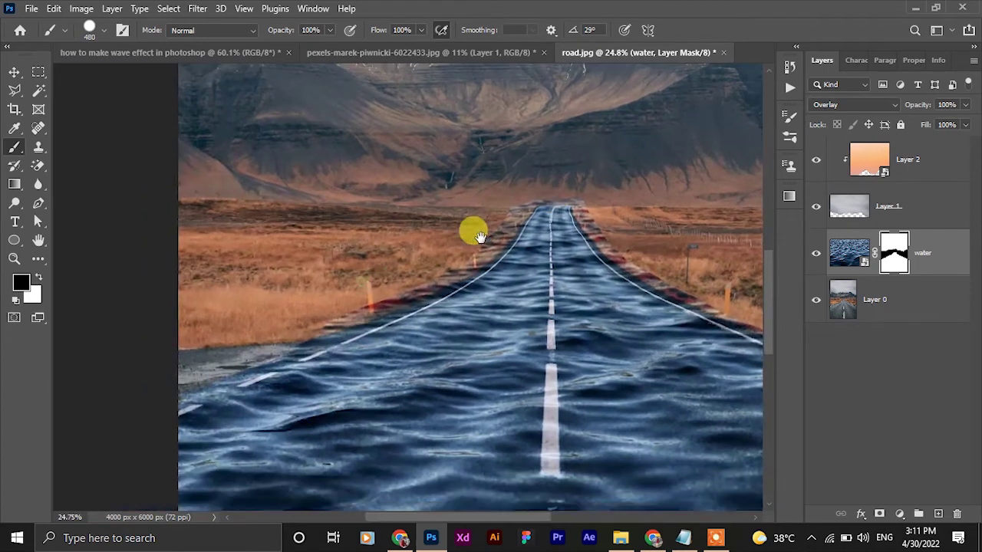
mouse_move(491, 180)
left_mouse_down()
mouse_move(507, 207)
mouse_move(513, 200)
left_mouse_up()
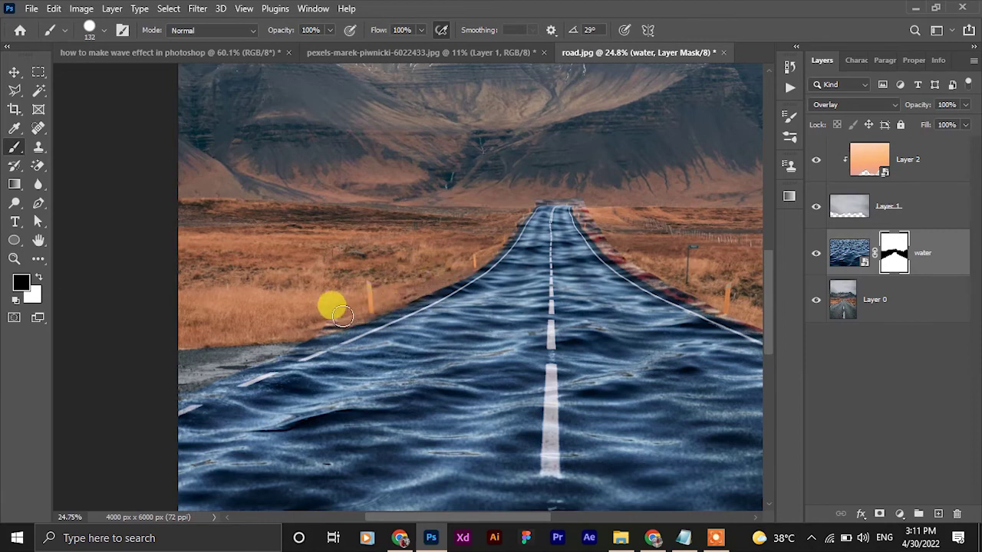
left_click_drag(409, 242, 451, 150)
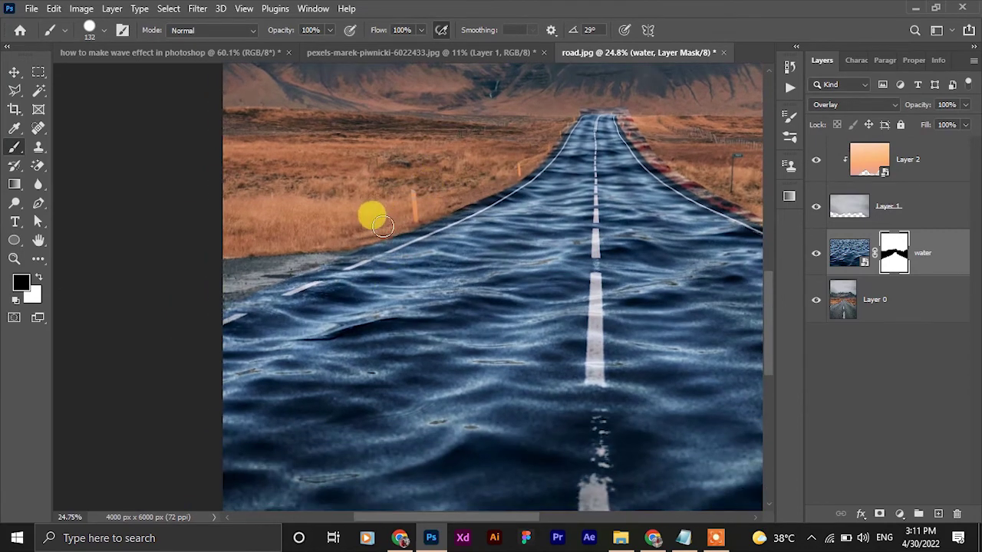
left_click_drag(322, 263, 299, 271)
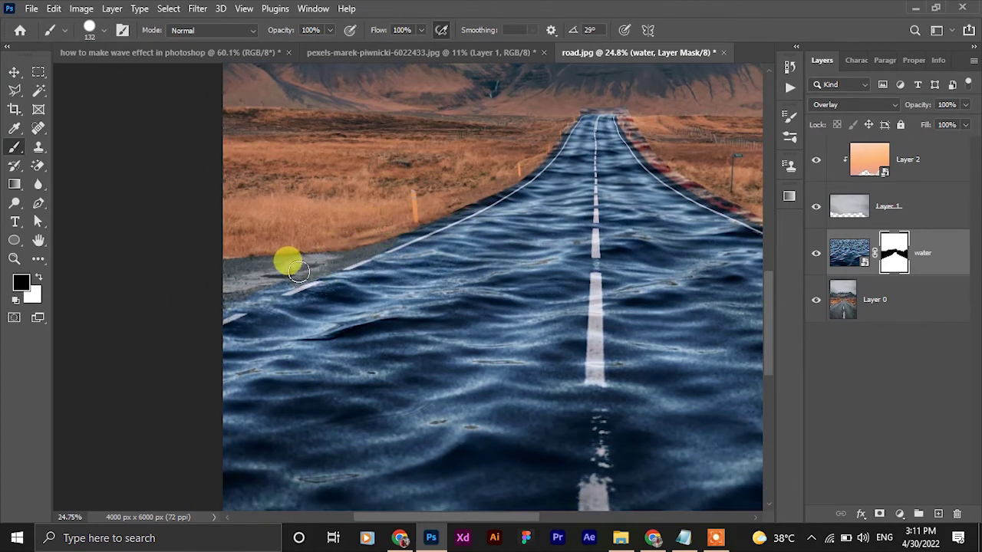
mouse_move(356, 228)
left_mouse_down()
mouse_move(212, 299)
mouse_move(408, 166)
mouse_move(394, 207)
left_mouse_up()
scroll(361, 231, "down", 2)
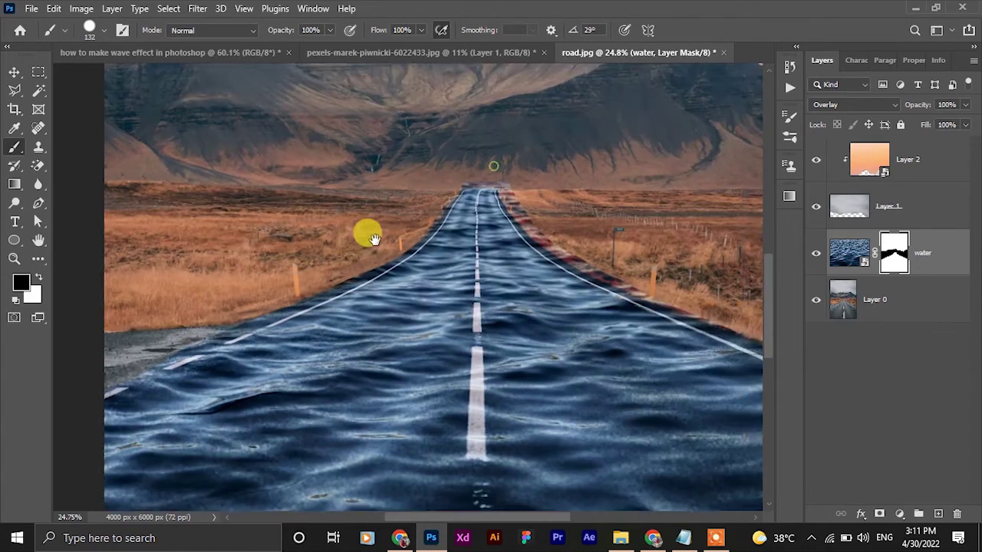
scroll(530, 180, "up", 5)
scroll(518, 178, "up", 1)
scroll(460, 131, "up", 4)
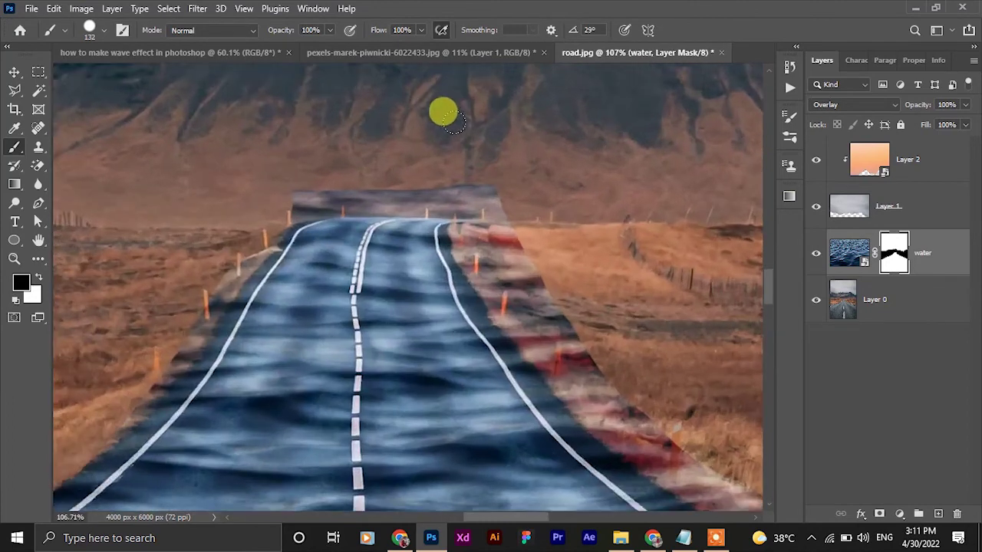
- Mask out the blurred water strip above the road and the tint on the right roadside grass
left_click_drag(454, 122, 264, 123)
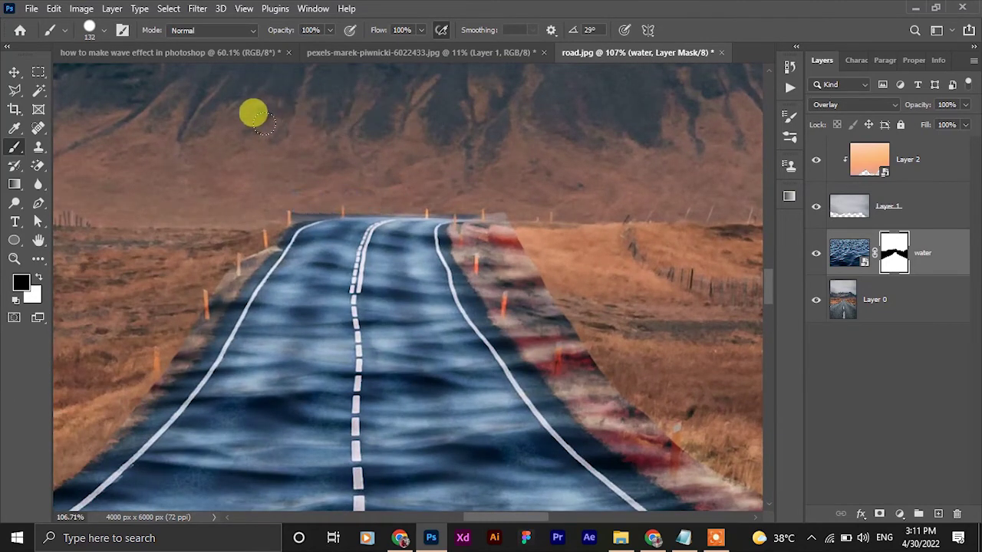
right_click(542, 235, "alt")
right_click(527, 238, "alt")
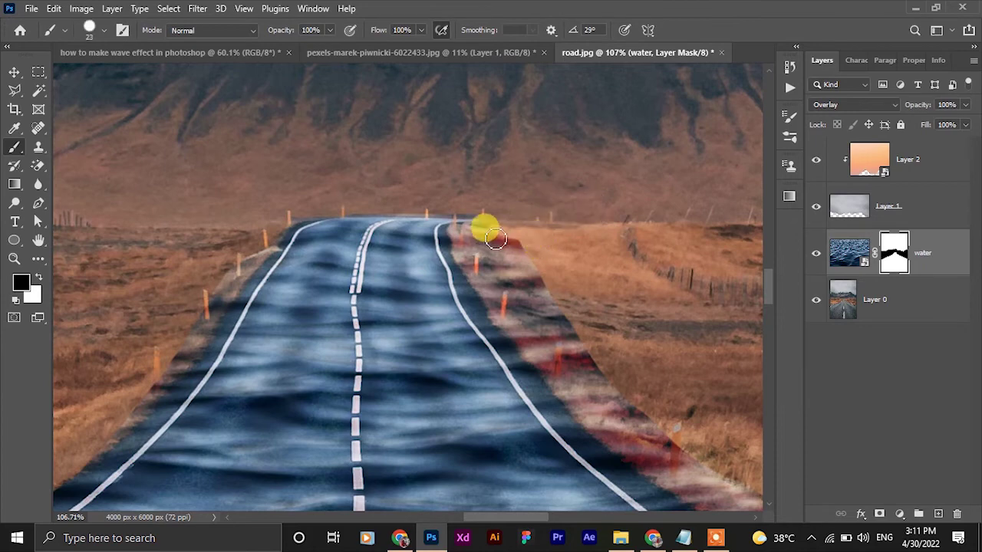
mouse_move(457, 238)
left_mouse_down()
mouse_move(518, 243)
mouse_move(468, 253)
mouse_move(508, 289)
mouse_move(475, 245)
mouse_move(501, 254)
mouse_move(537, 290)
left_mouse_up()
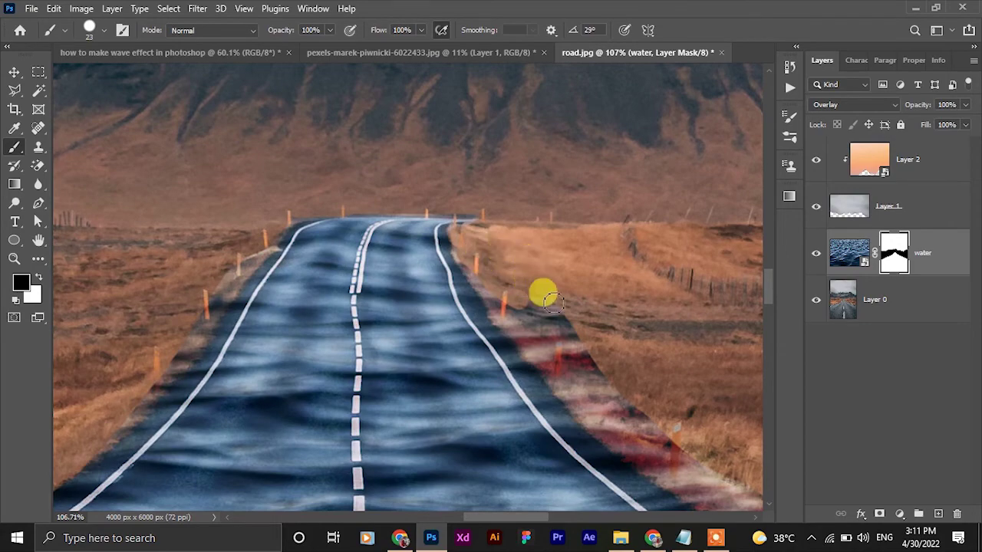
- Refine the water mask along the left road edge by the marker posts
scroll(549, 292, "down", 2)
scroll(460, 284, "down", 2)
scroll(391, 248, "up", 5)
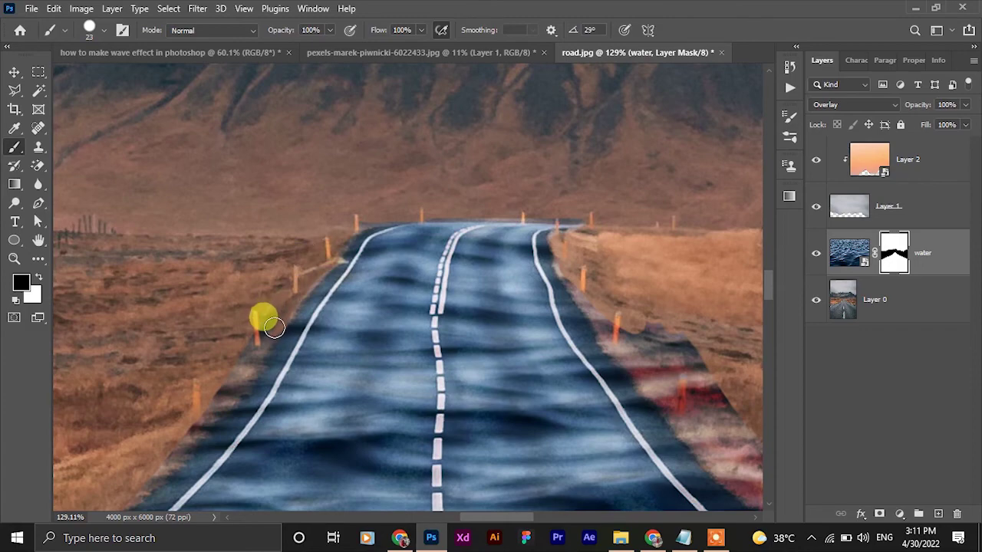
left_click_drag(403, 201, 564, 56)
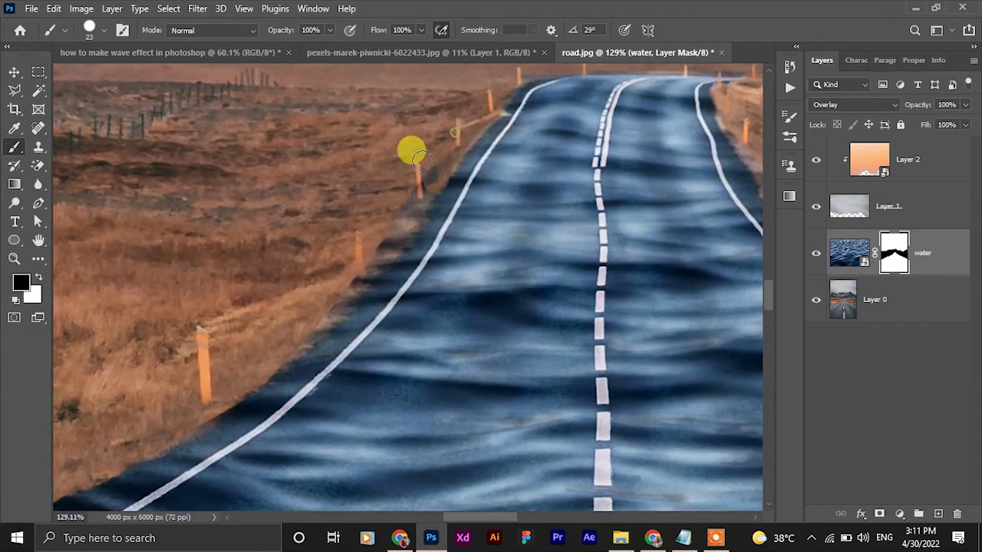
mouse_move(465, 125)
left_mouse_down()
mouse_move(389, 223)
mouse_move(449, 131)
mouse_move(360, 202)
mouse_move(333, 202)
mouse_move(366, 167)
mouse_move(313, 219)
left_mouse_up()
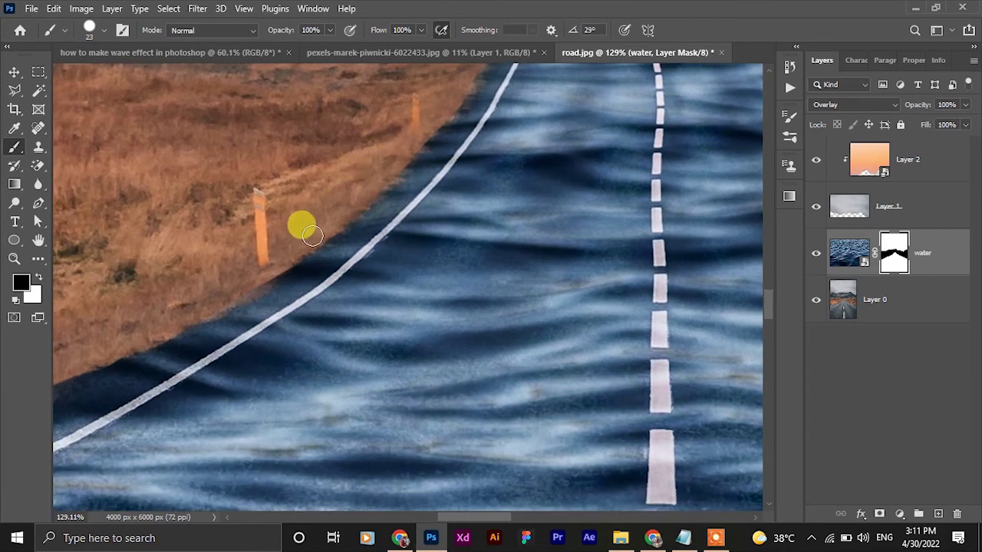
scroll(307, 220, "down", 3)
scroll(320, 215, "down", 3)
left_click_drag(506, 200, 391, 208)
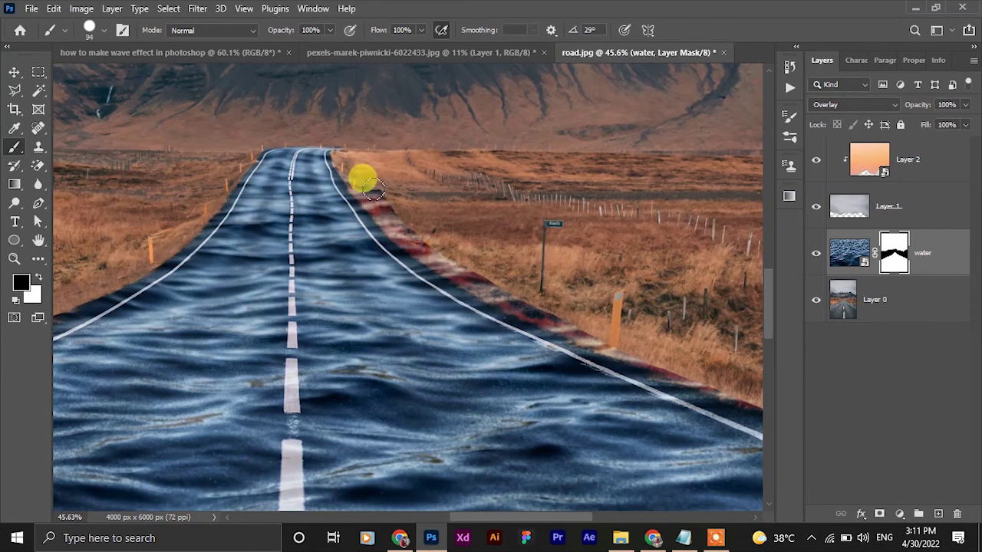
- Mask out the remaining water along the right road edge, then zoom out
scroll(374, 184, "up", 2)
mouse_move(339, 150)
left_mouse_down()
mouse_move(380, 207)
mouse_move(439, 249)
left_mouse_up()
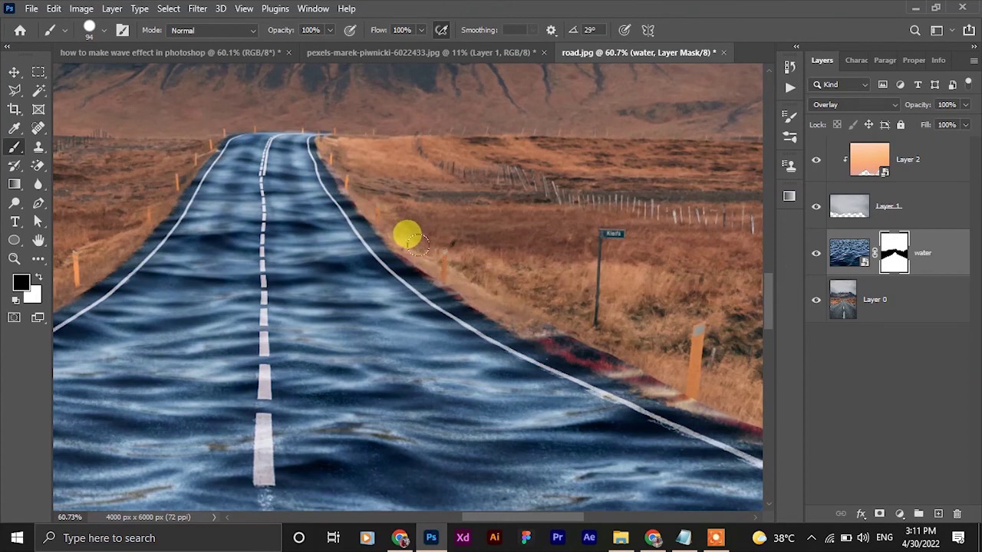
scroll(502, 260, "down", 2)
scroll(476, 230, "down", 2)
left_click_drag(443, 189, 512, 236)
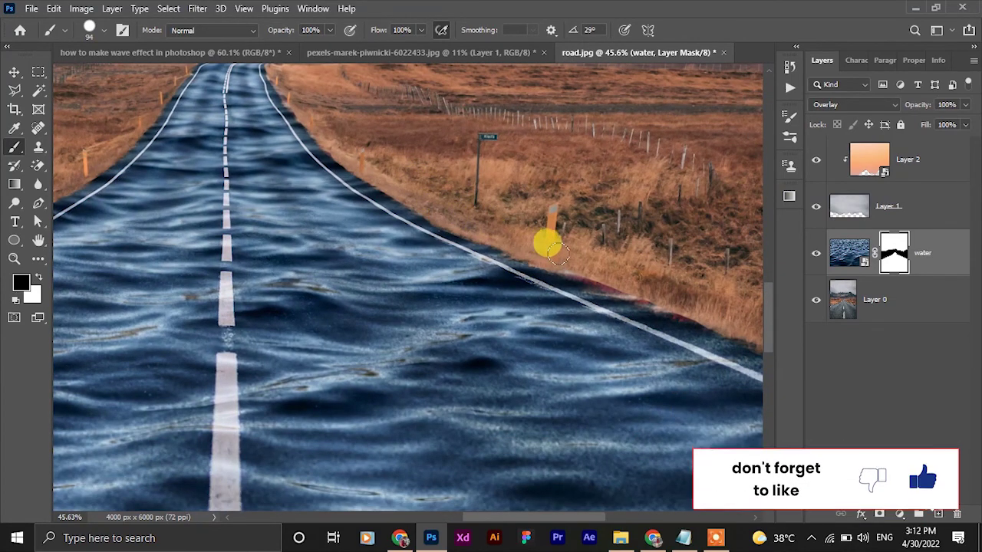
scroll(546, 241, "down", 1)
scroll(557, 230, "down", 1)
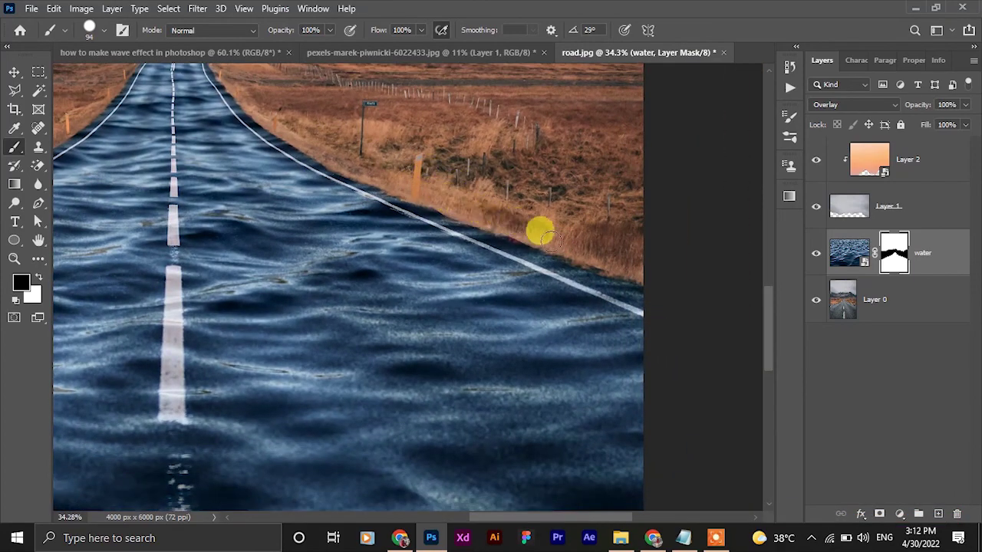
scroll(491, 218, "down", 5)
scroll(469, 208, "down", 3)
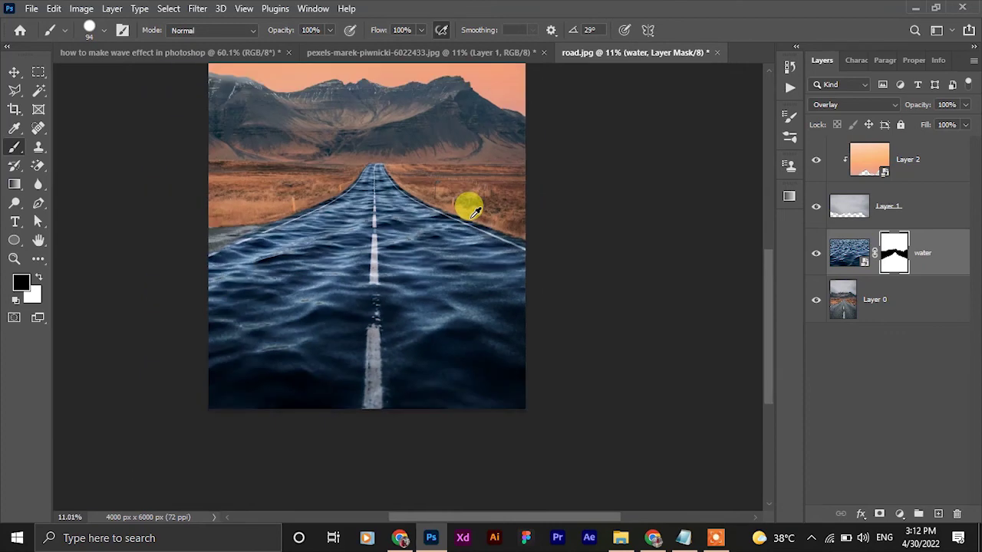
scroll(473, 211, "down", 3)
- Switch to the Move tool and deselect the layer to view the finished composite
left_click(15, 72)
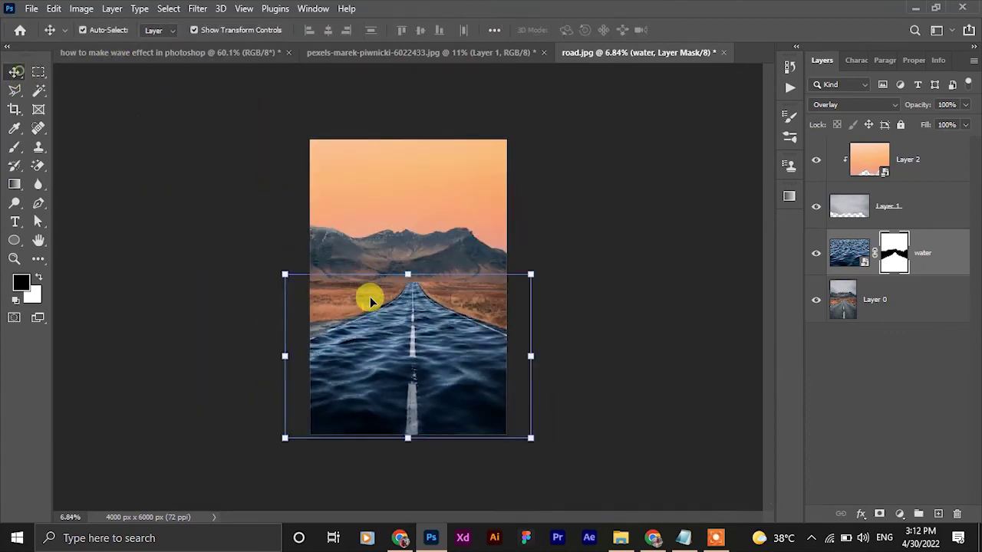
left_click(606, 263)
scroll(445, 365, "up", 3)
scroll(444, 366, "down", 3)
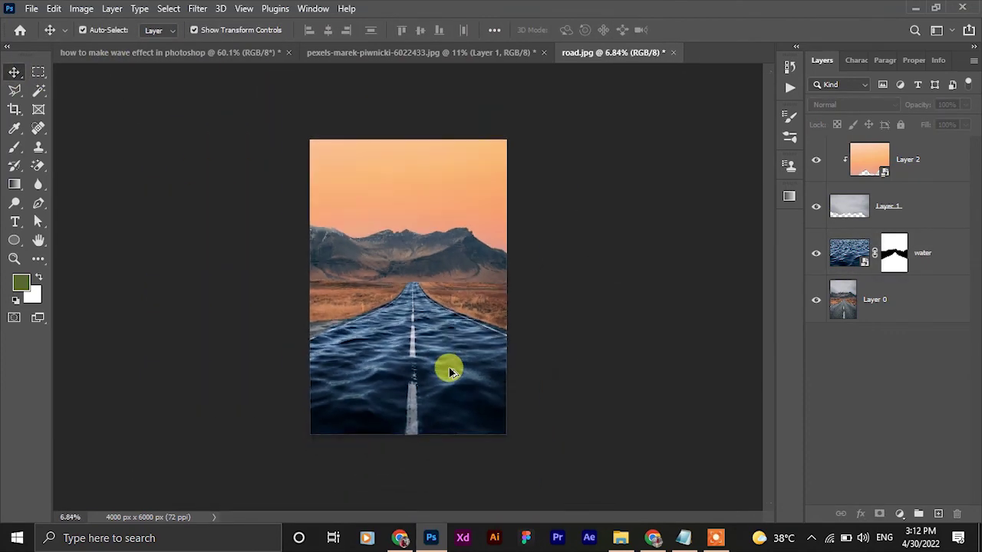